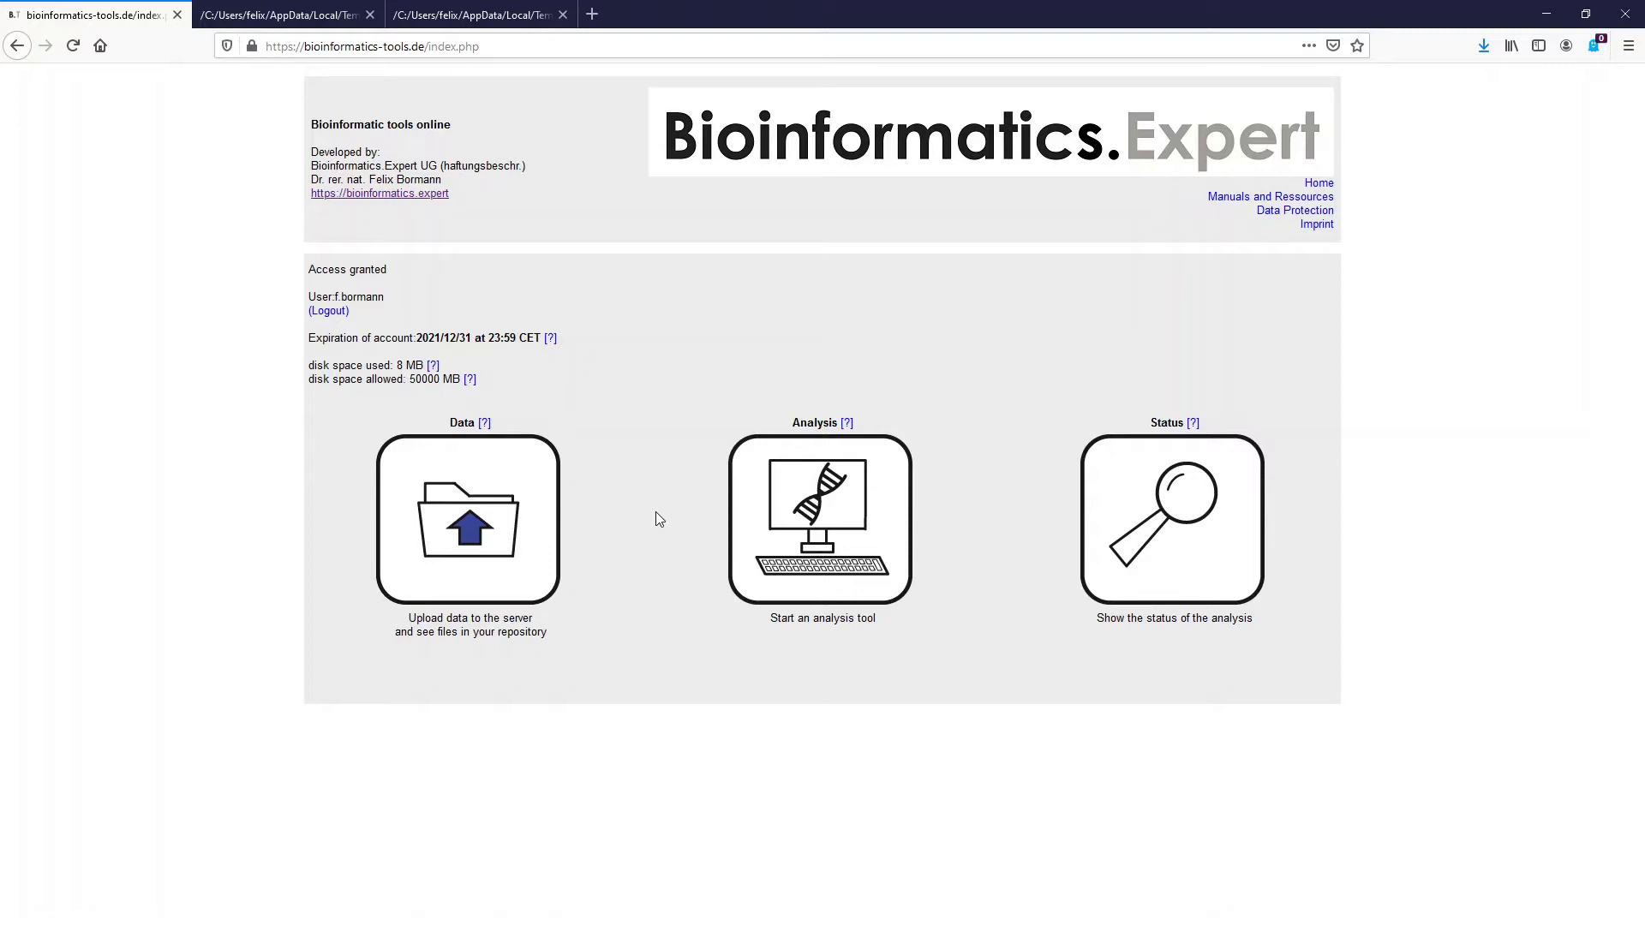
Open the amplicon-sequencing analysis tools and display their pipeline scheme.
click(735, 530)
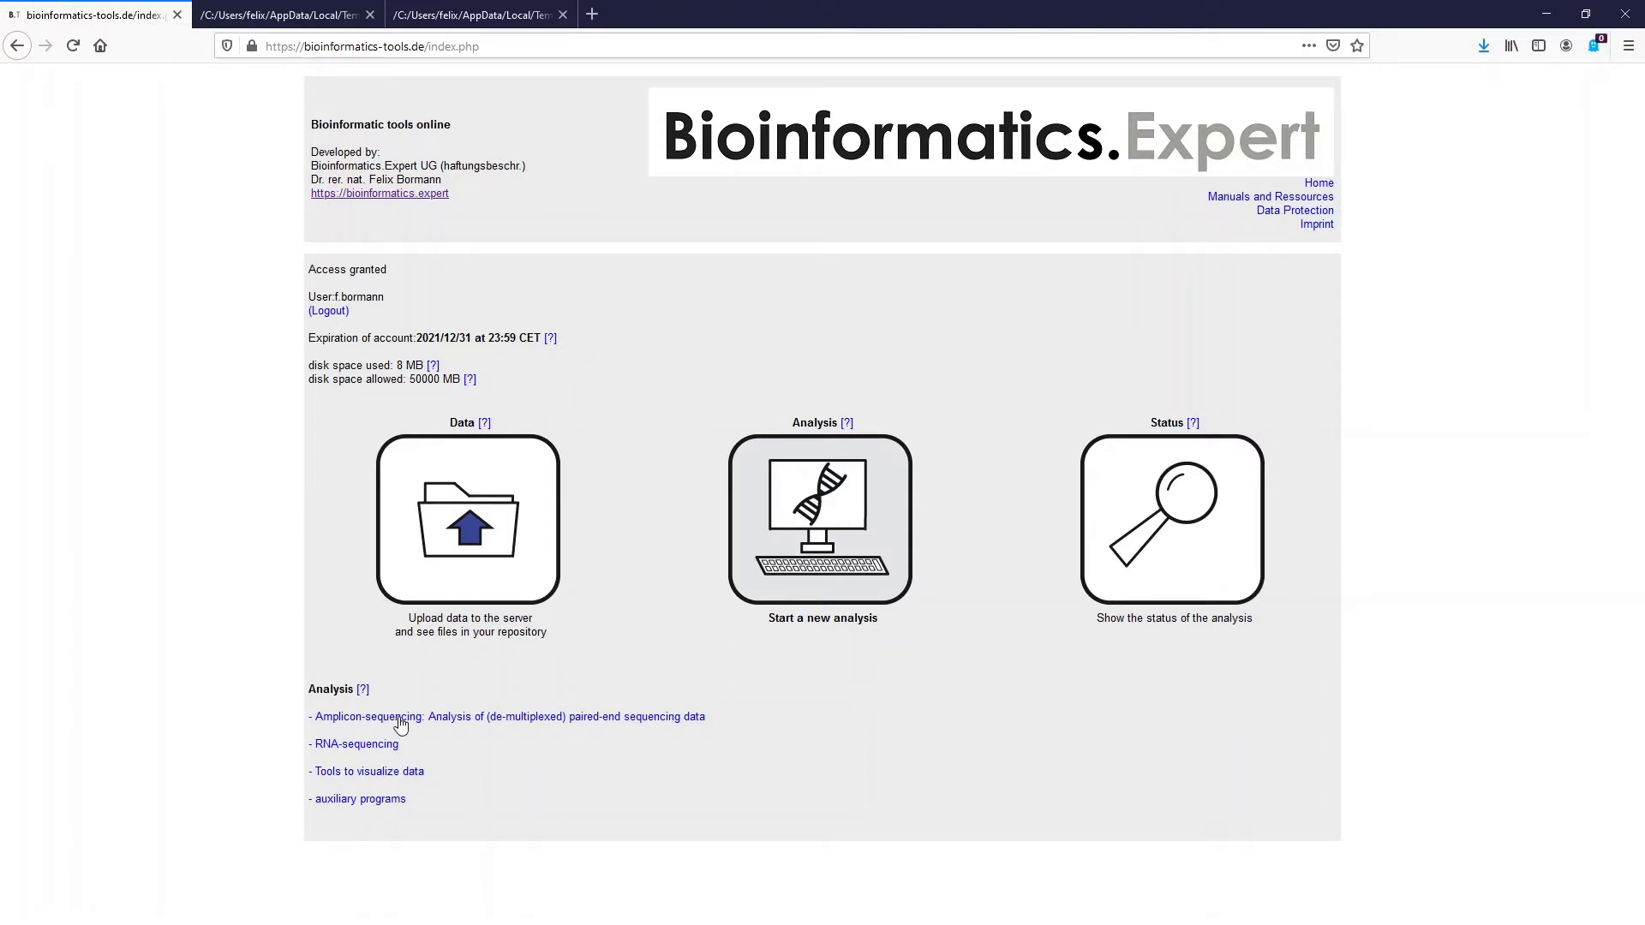
click(454, 720)
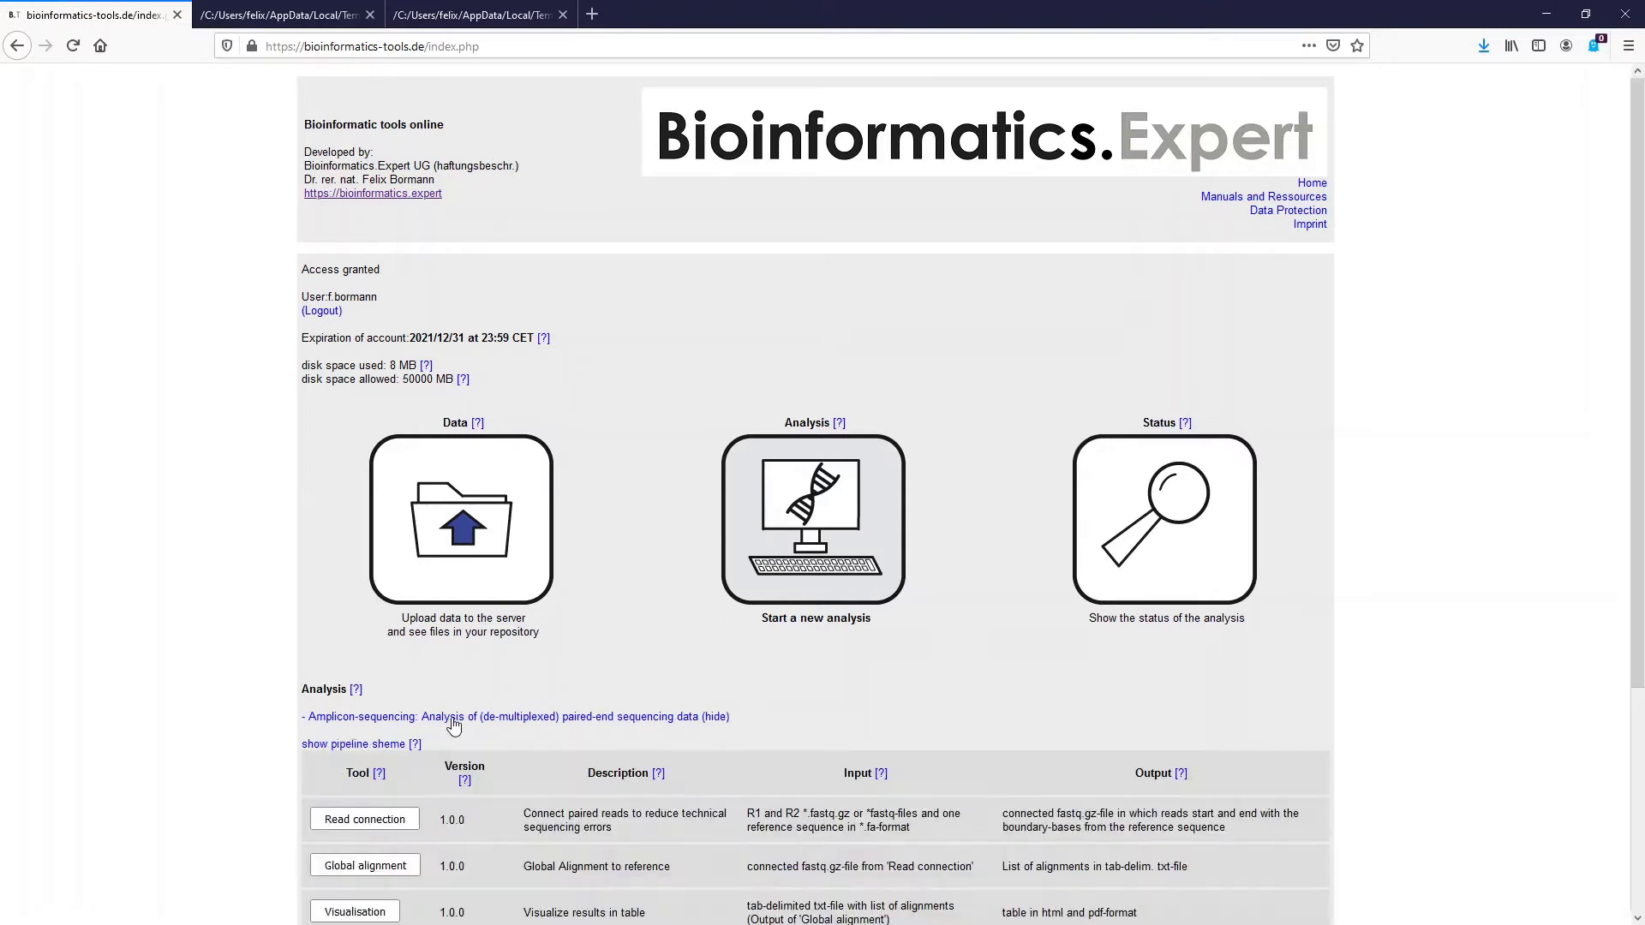
scroll(454, 719, down, 5)
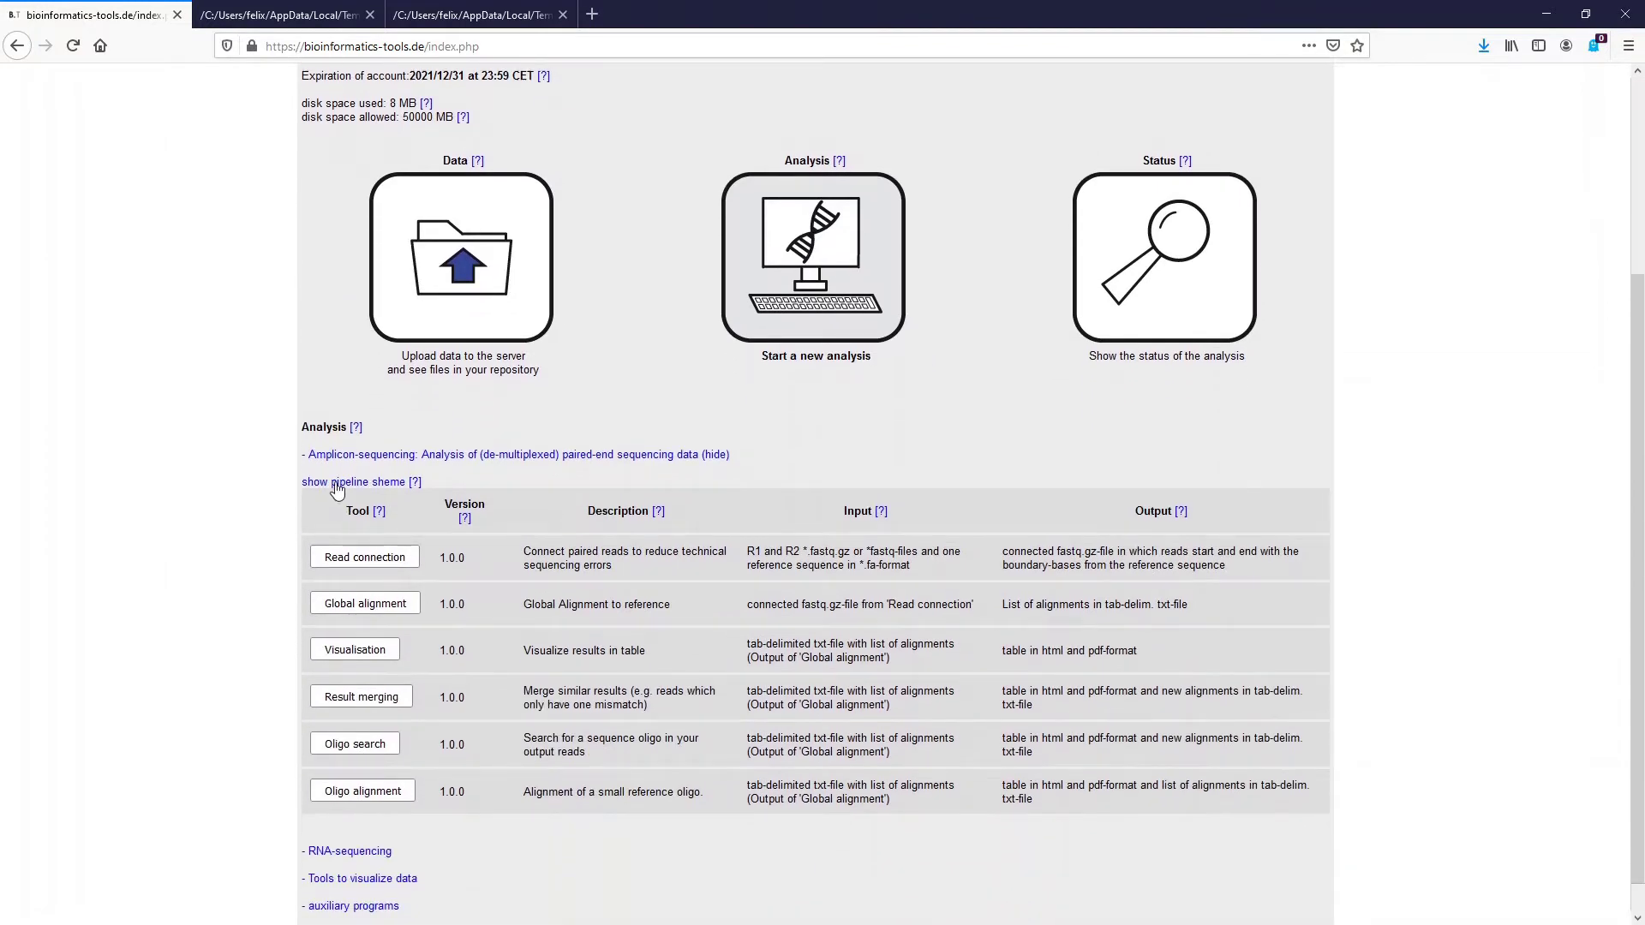
click(336, 484)
scroll(597, 673, down, 2)
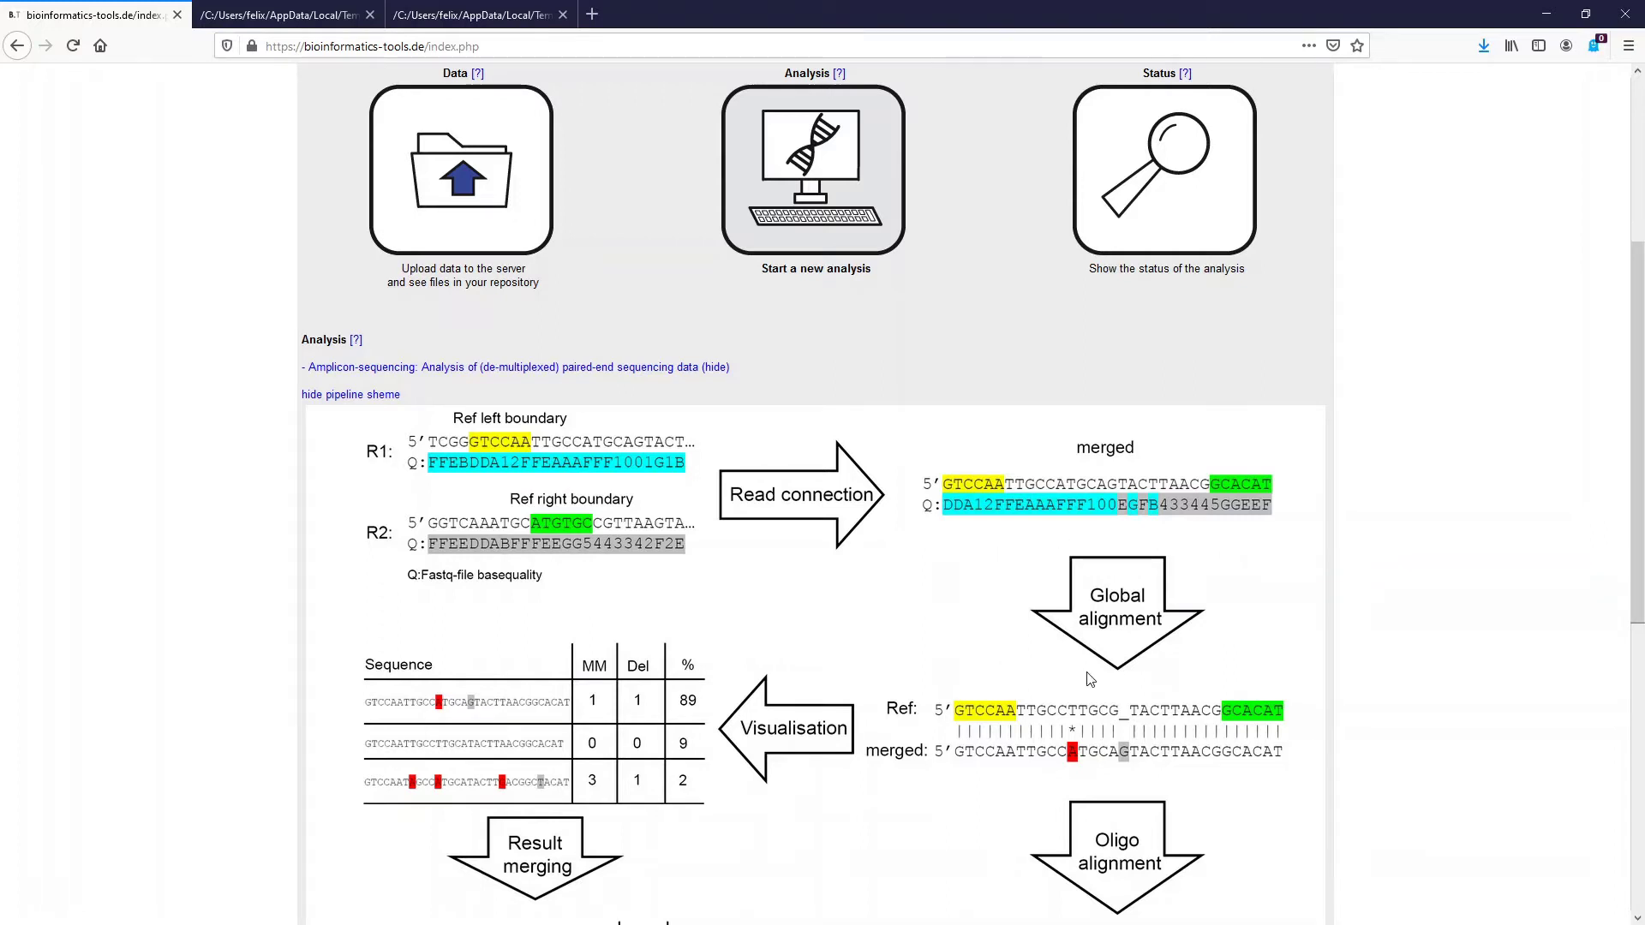
scroll(1231, 646, down, 2)
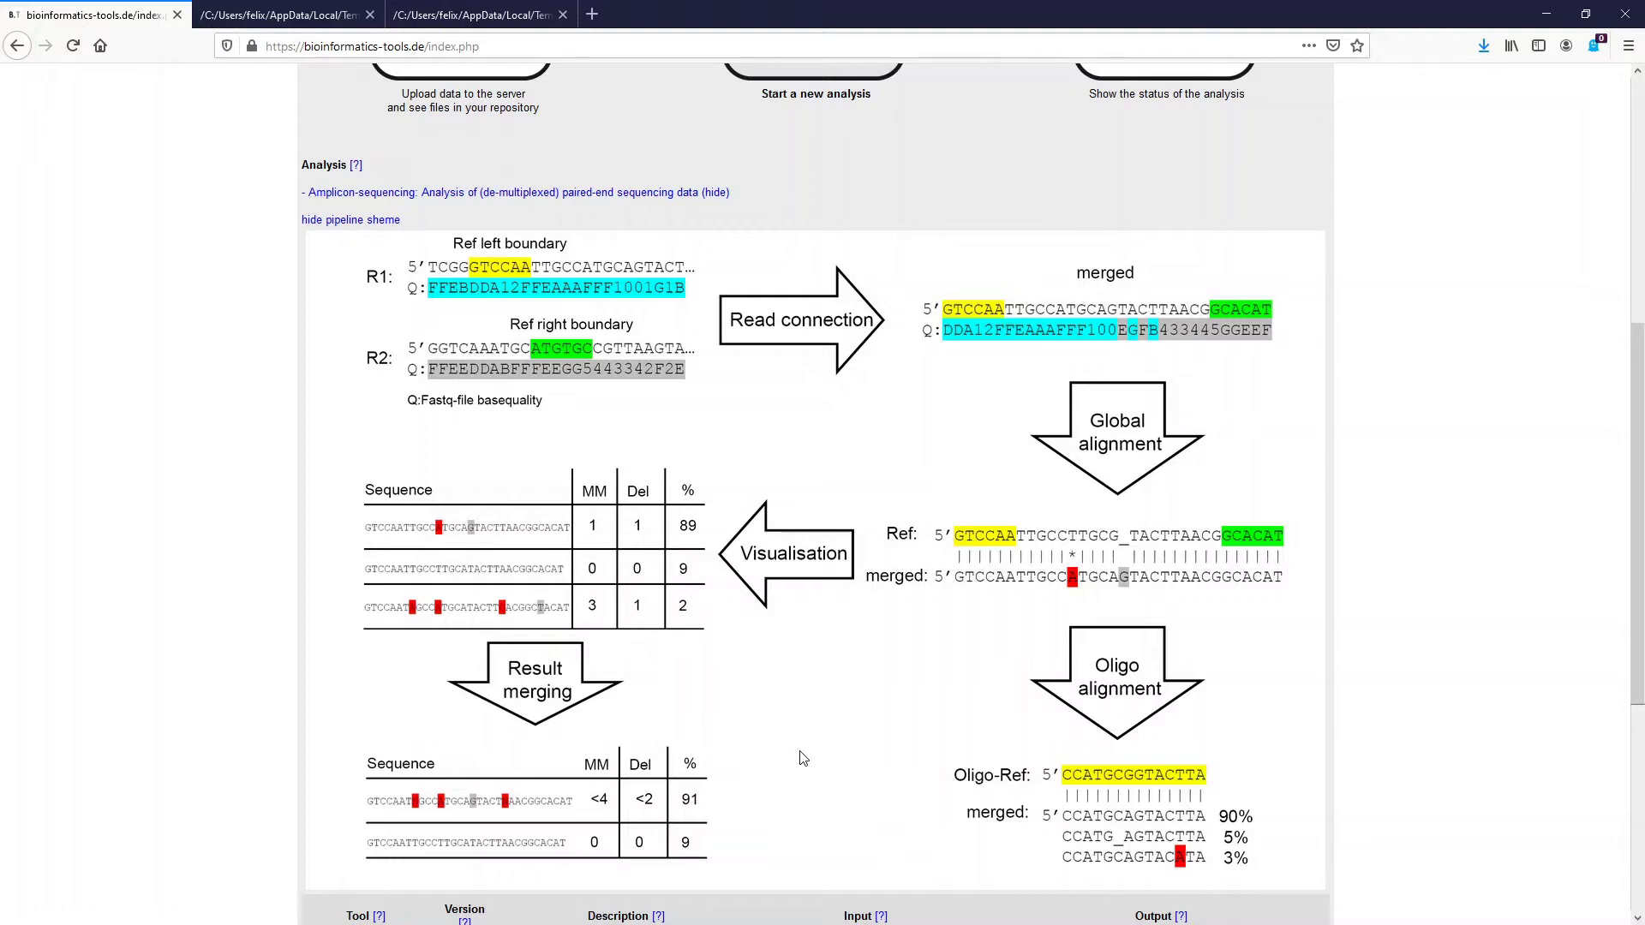
Examine the sequence results in output_table-1.htm and highlight the ATGGCGACCGCAAACTAAGATATTCAGG stretch in the first sequence.
click(257, 14)
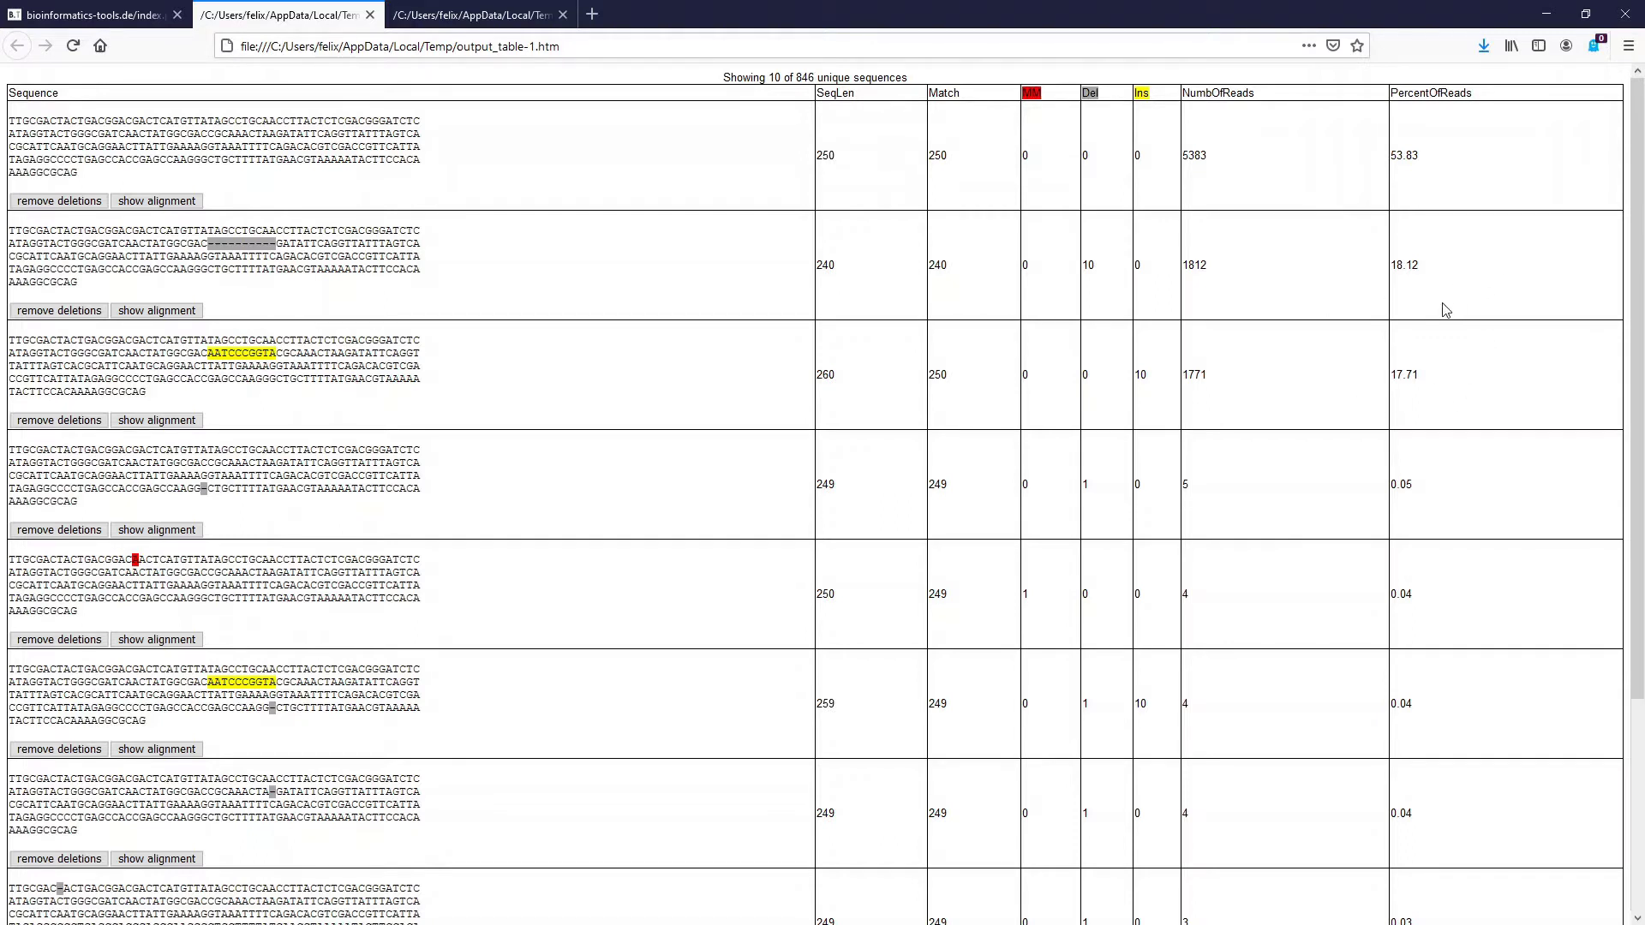
scroll(540, 404, down, 3)
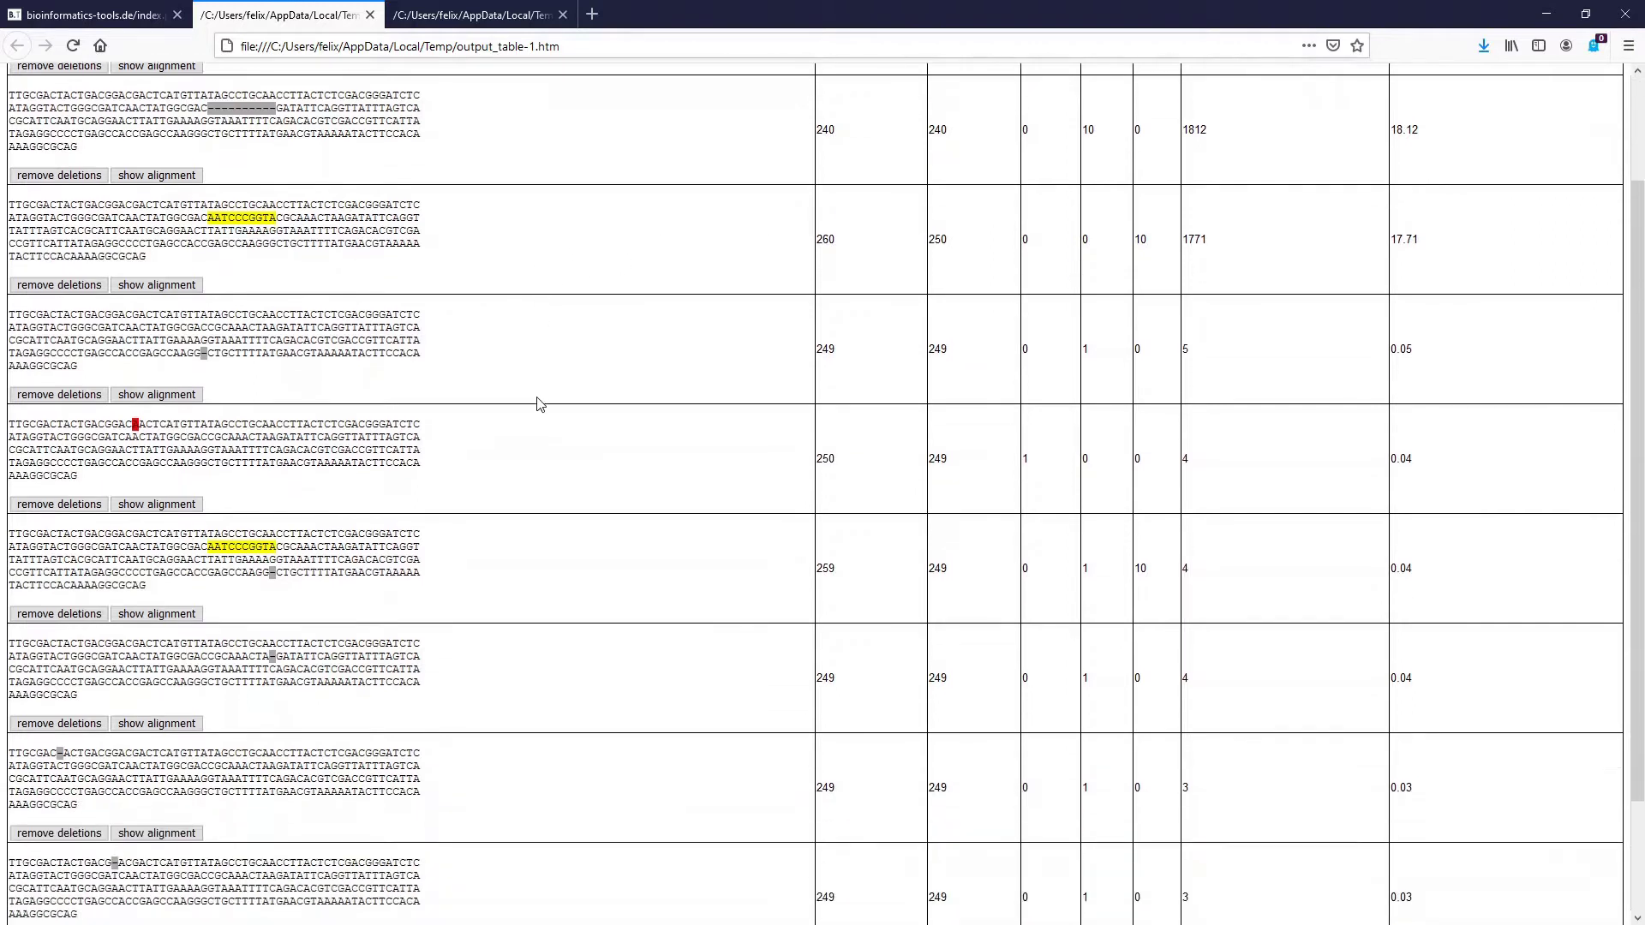
scroll(540, 404, down, 3)
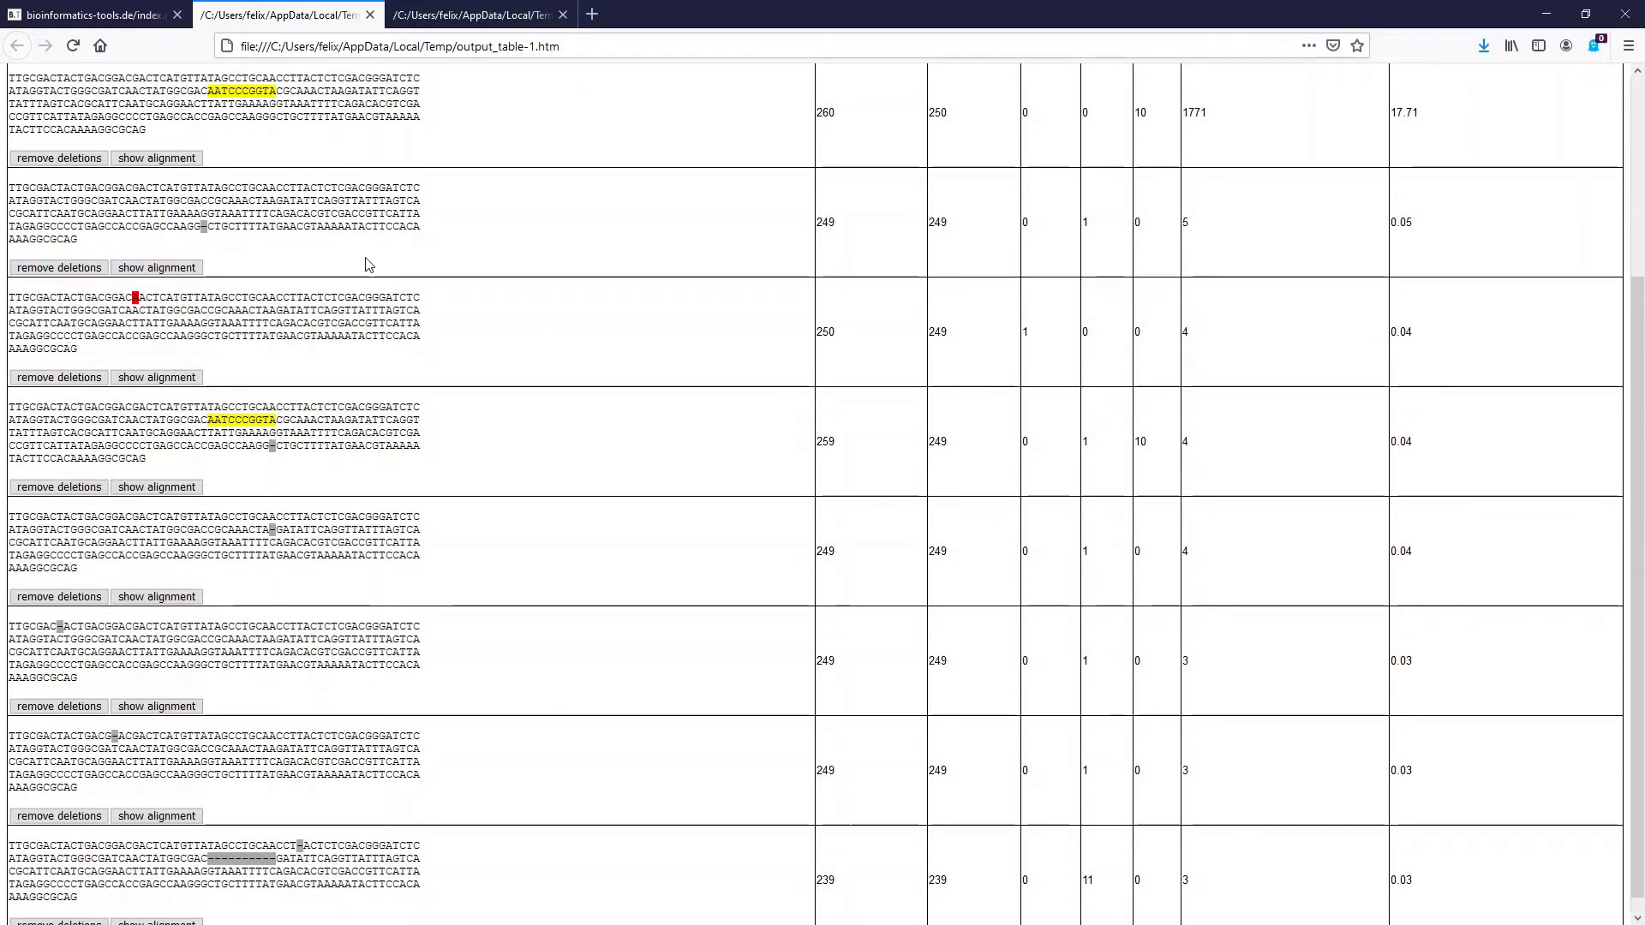
scroll(368, 264, up, 3)
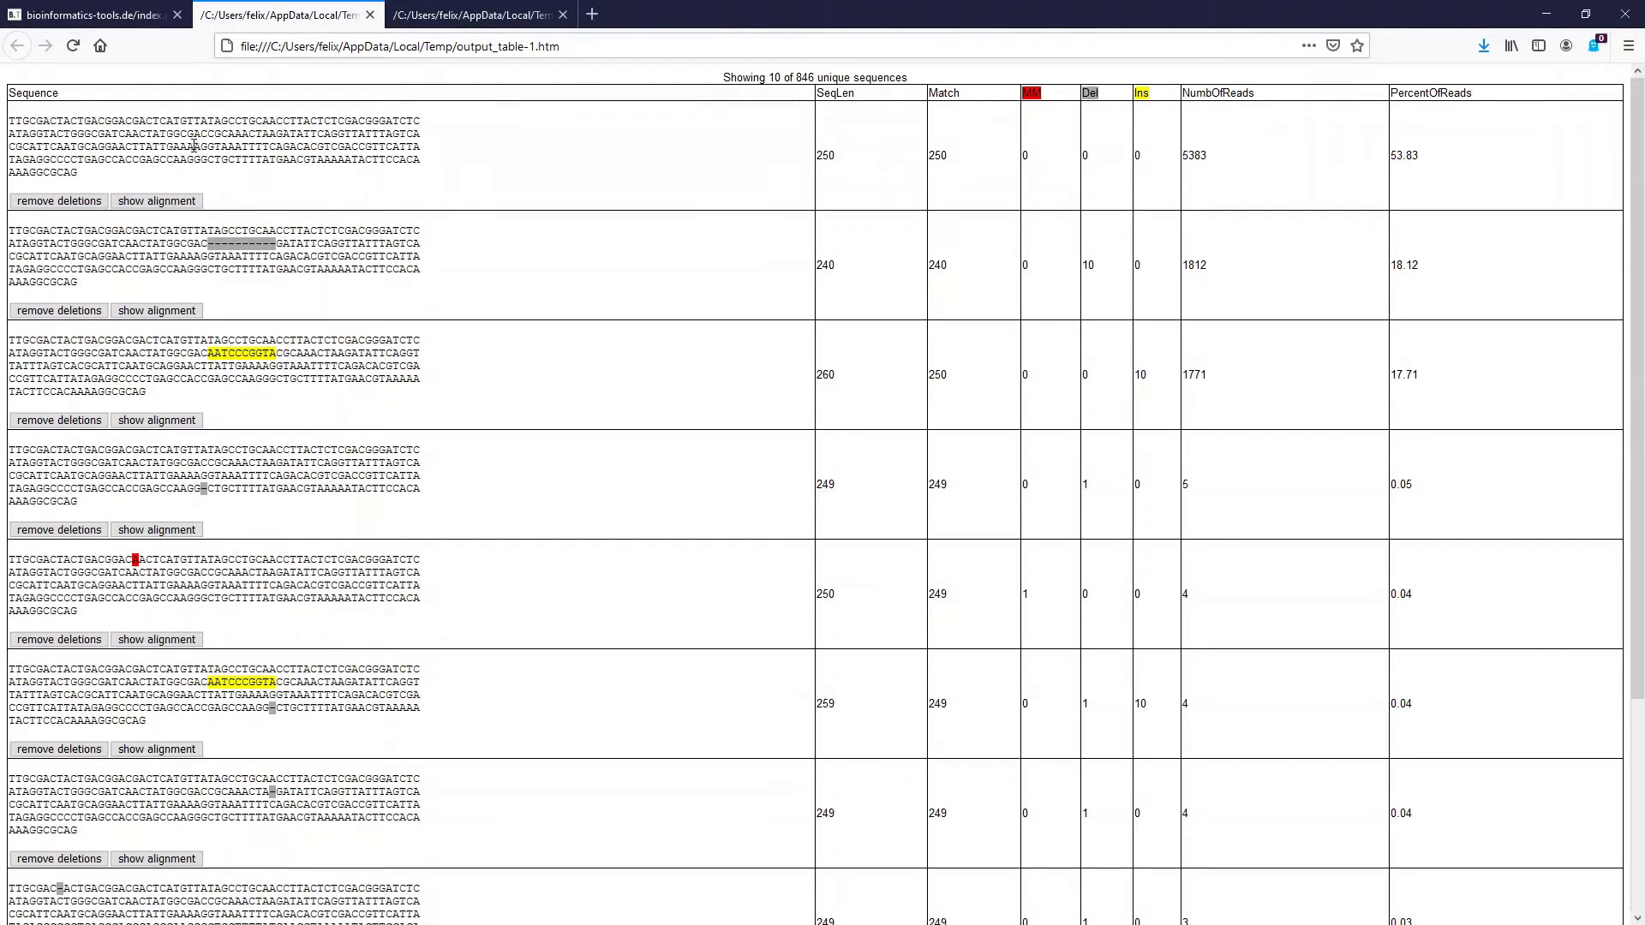
drag(153, 131, 346, 135)
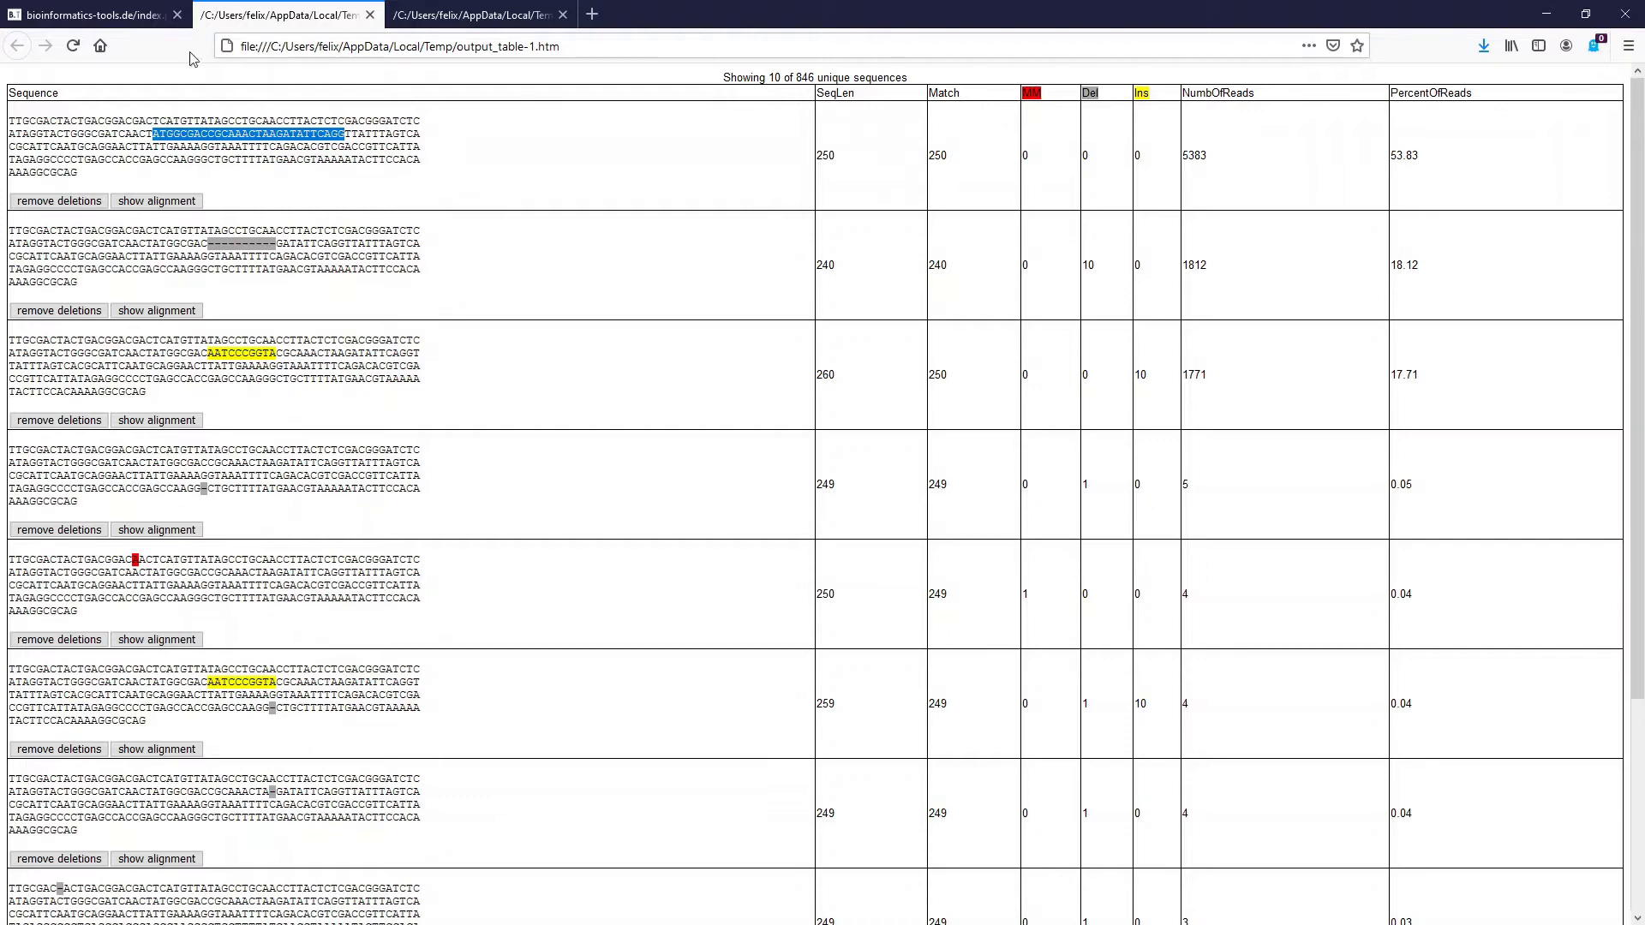
Review the amplicon-sequencing tool descriptions and examine the highlighted oligo matches in output_table-2.htm.
click(99, 15)
scroll(437, 331, down, 3)
scroll(437, 331, down, 3)
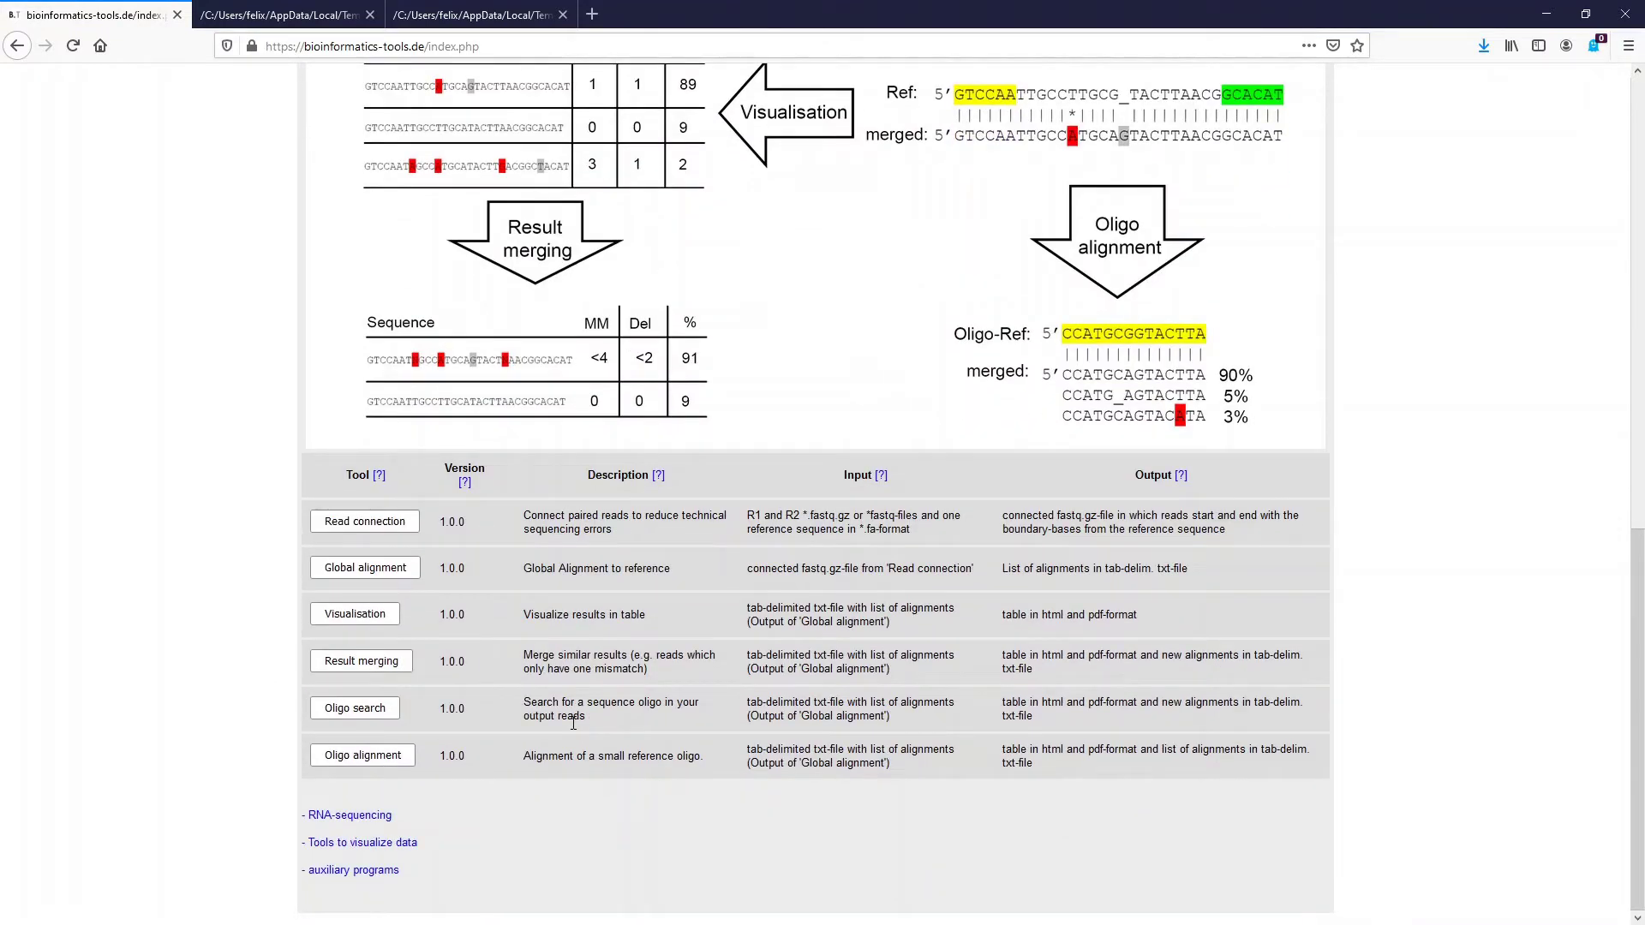
click(471, 15)
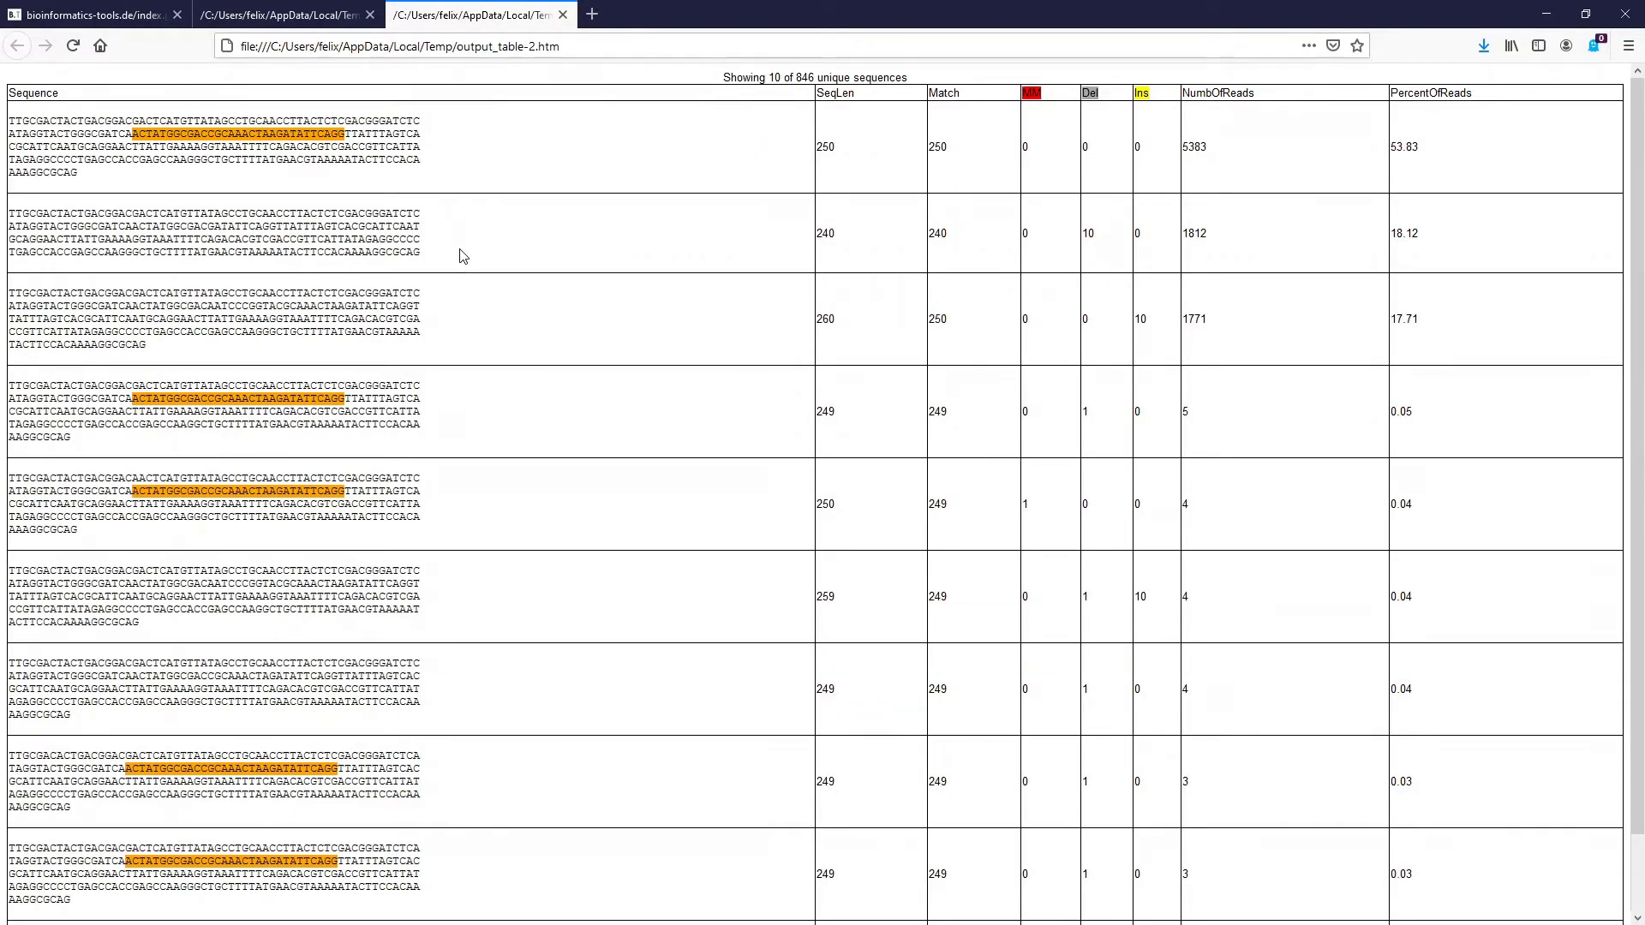
Start the Oligo alignment tool from the amplicon-sequencing list and continue without an analysis ID.
click(120, 16)
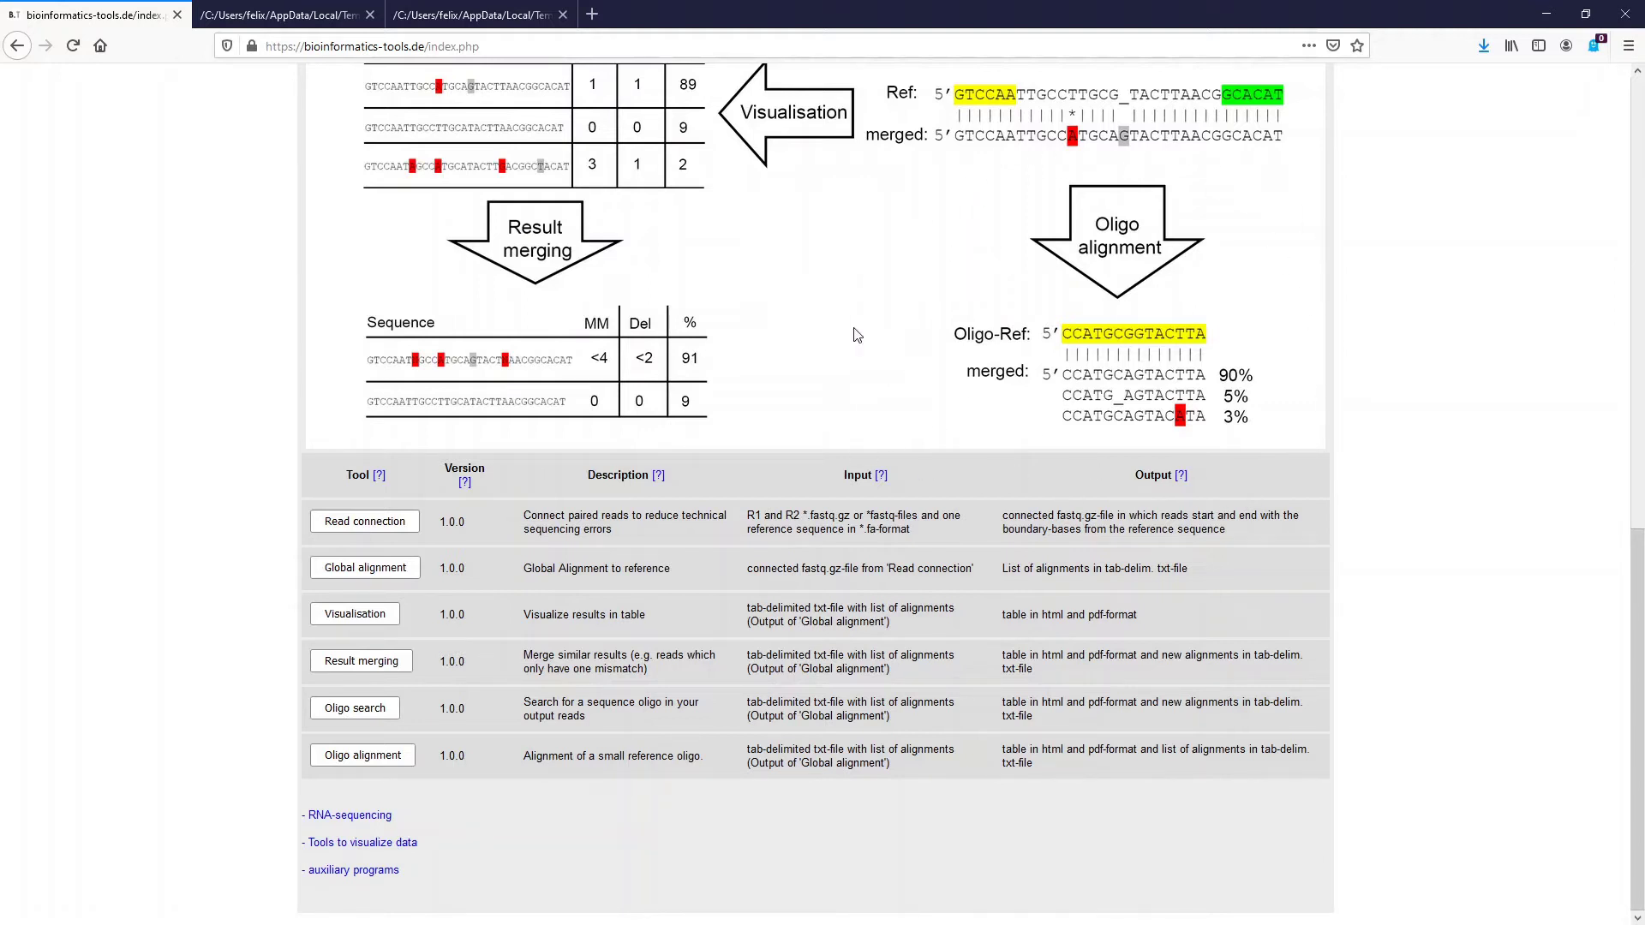
click(363, 756)
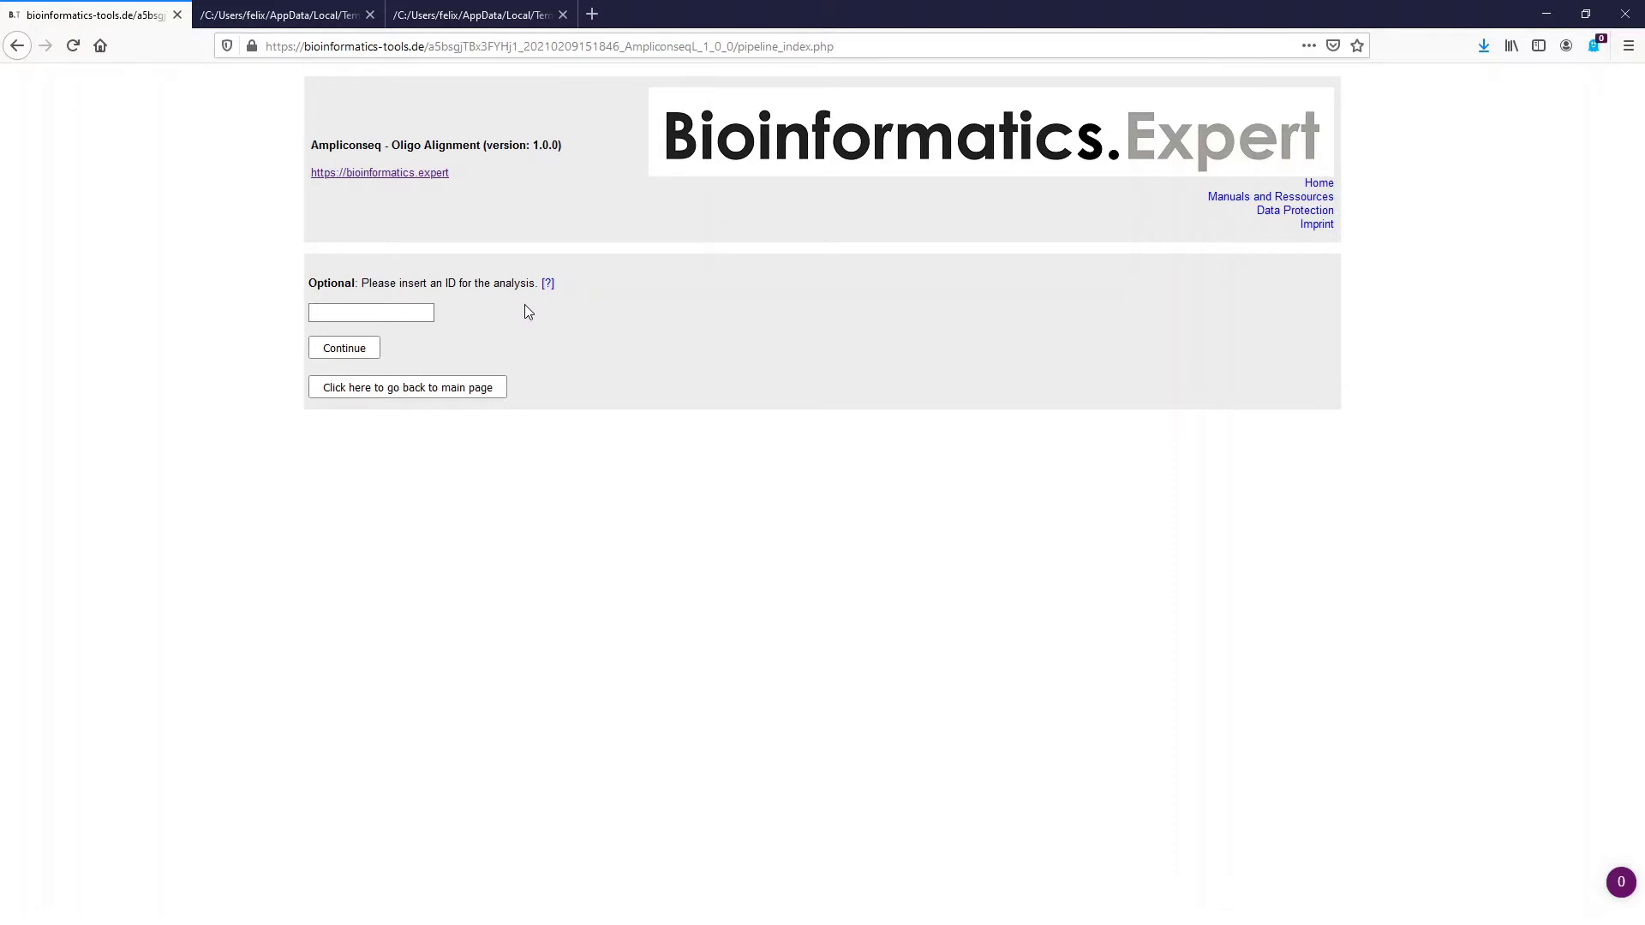
click(392, 311)
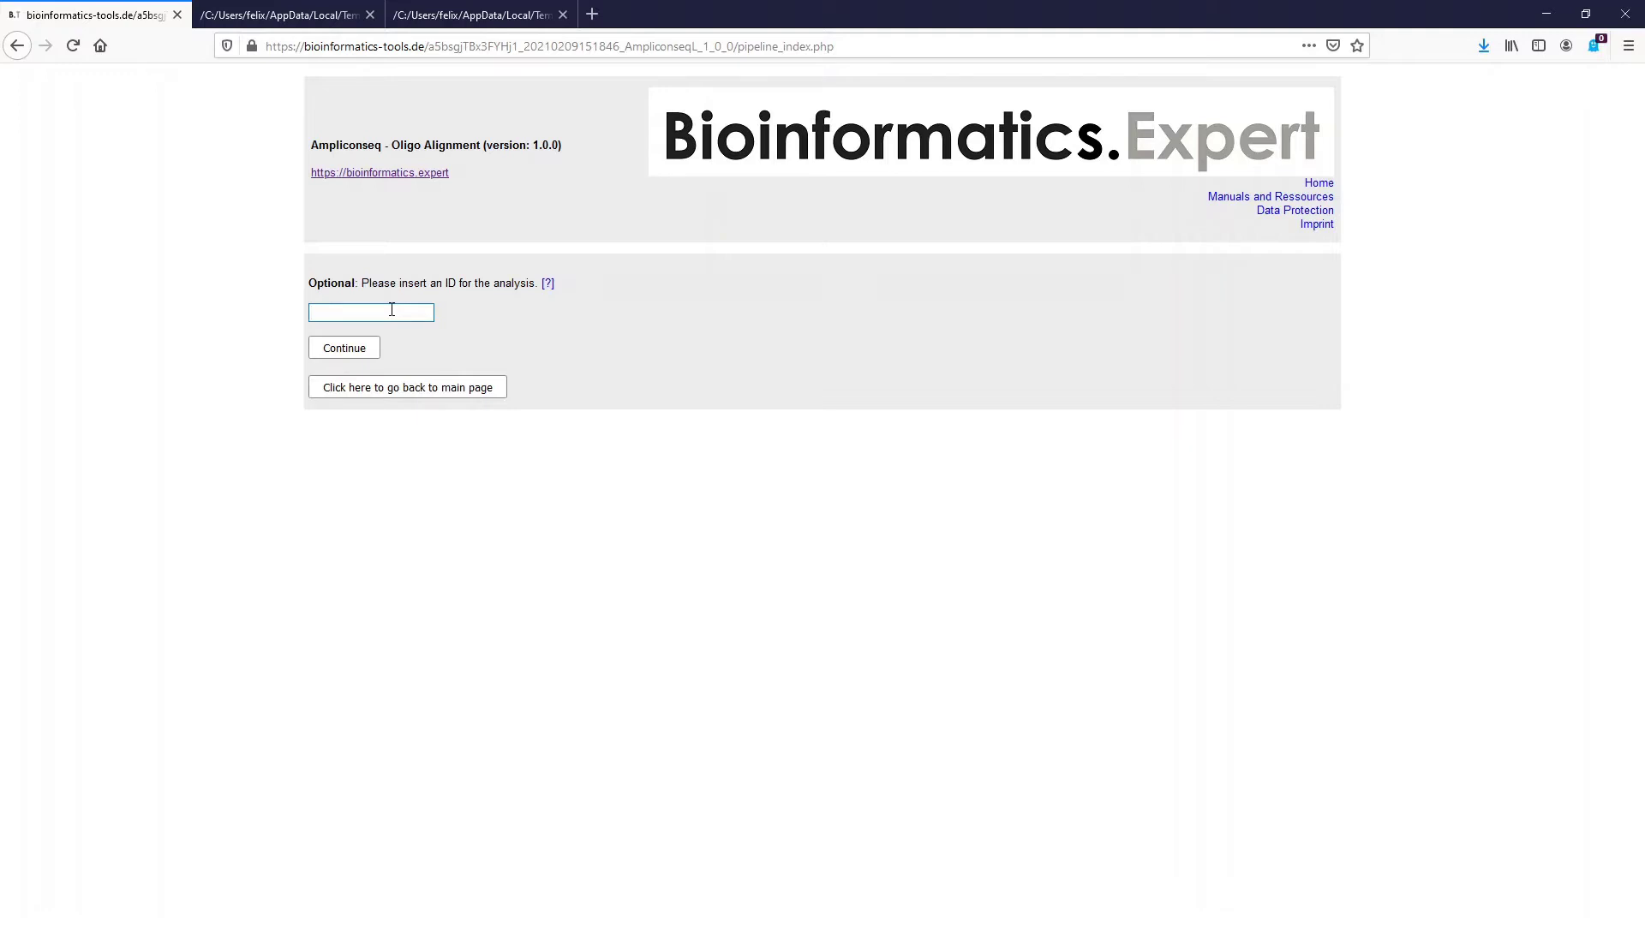
click(367, 347)
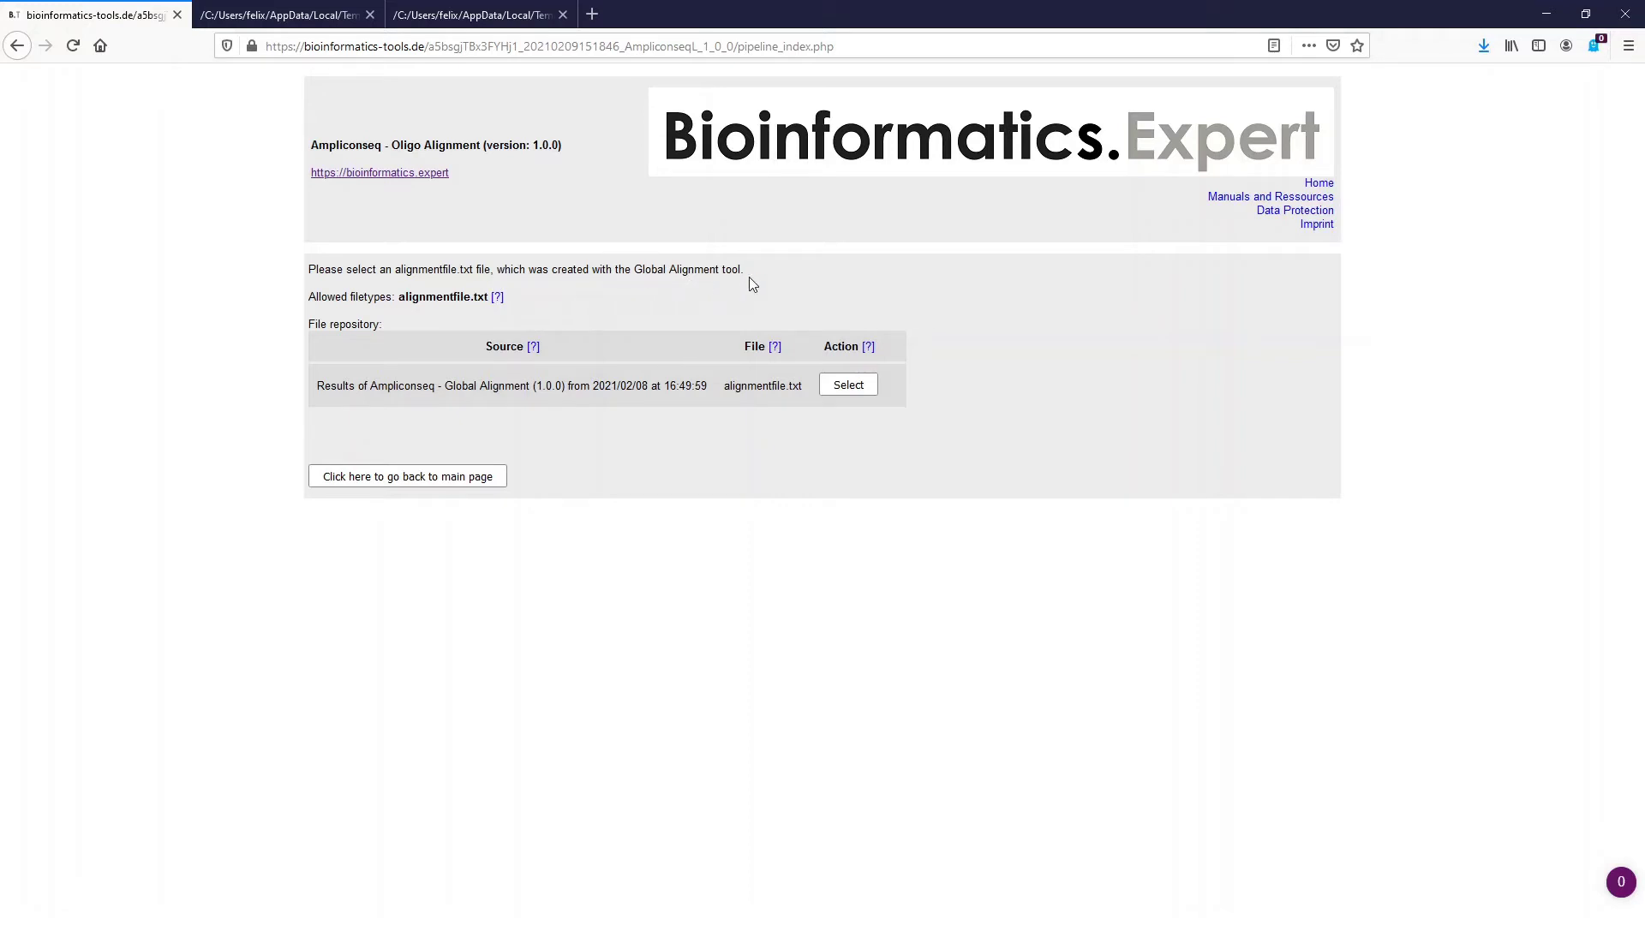
Choose alignmentfile.txt from the Global Alignment results as input and small_oligo.fa as the oligo reference.
click(844, 382)
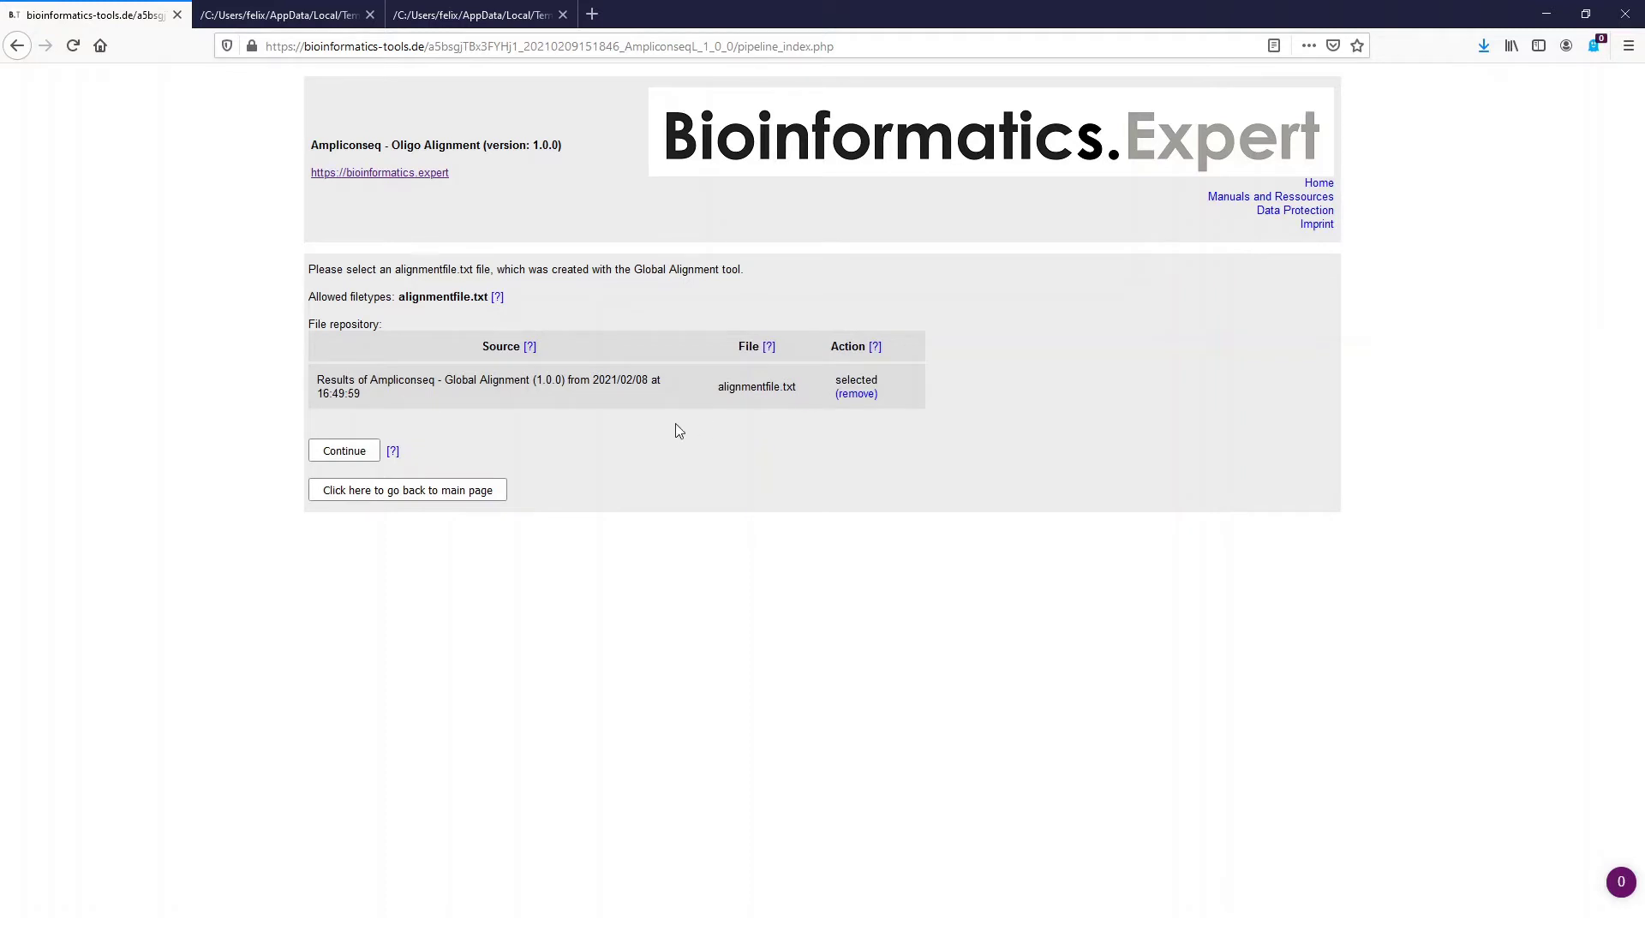
click(332, 453)
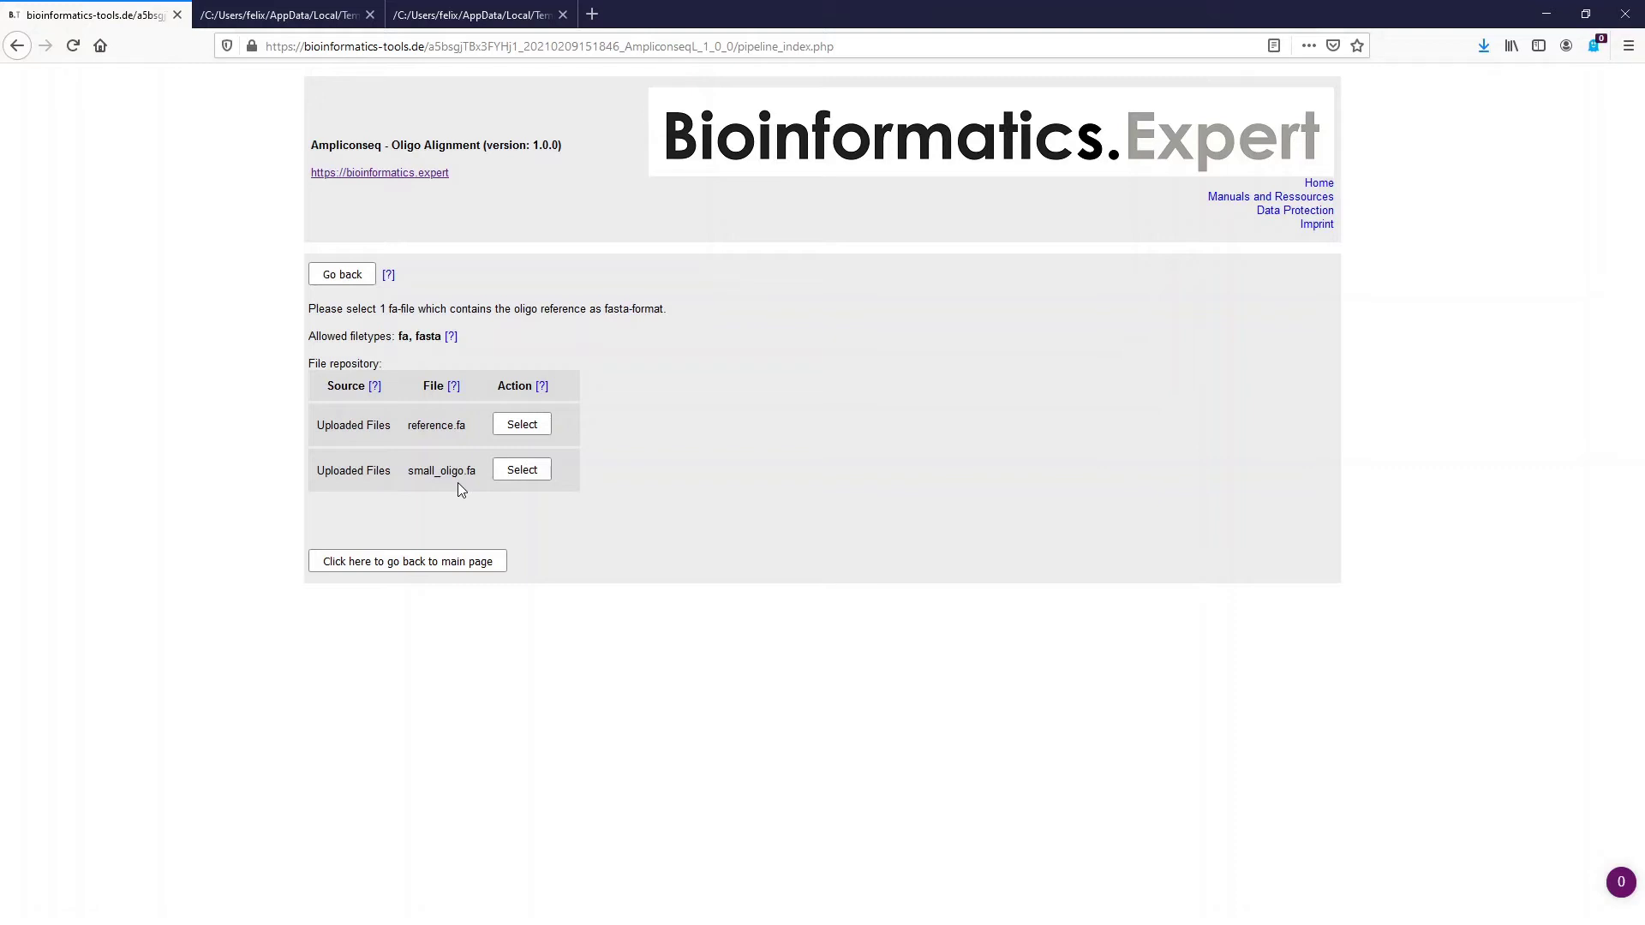
click(502, 472)
click(345, 528)
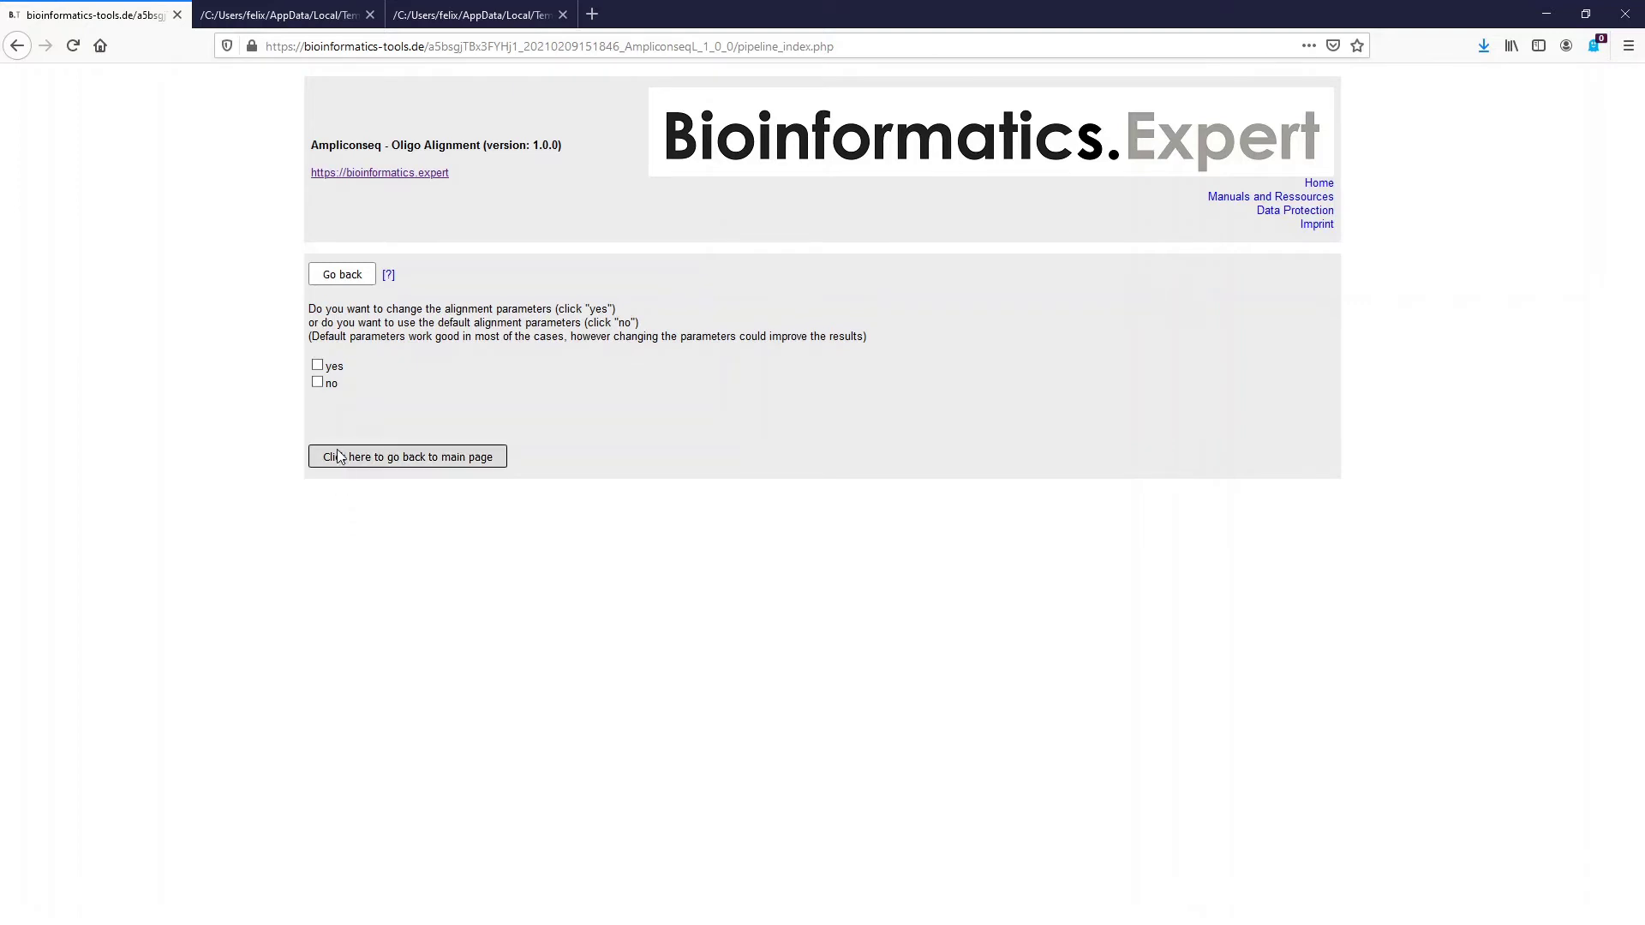
Keep the default alignment parameters and start the analysis with the maximum allowed mismatches set to 1.
click(318, 383)
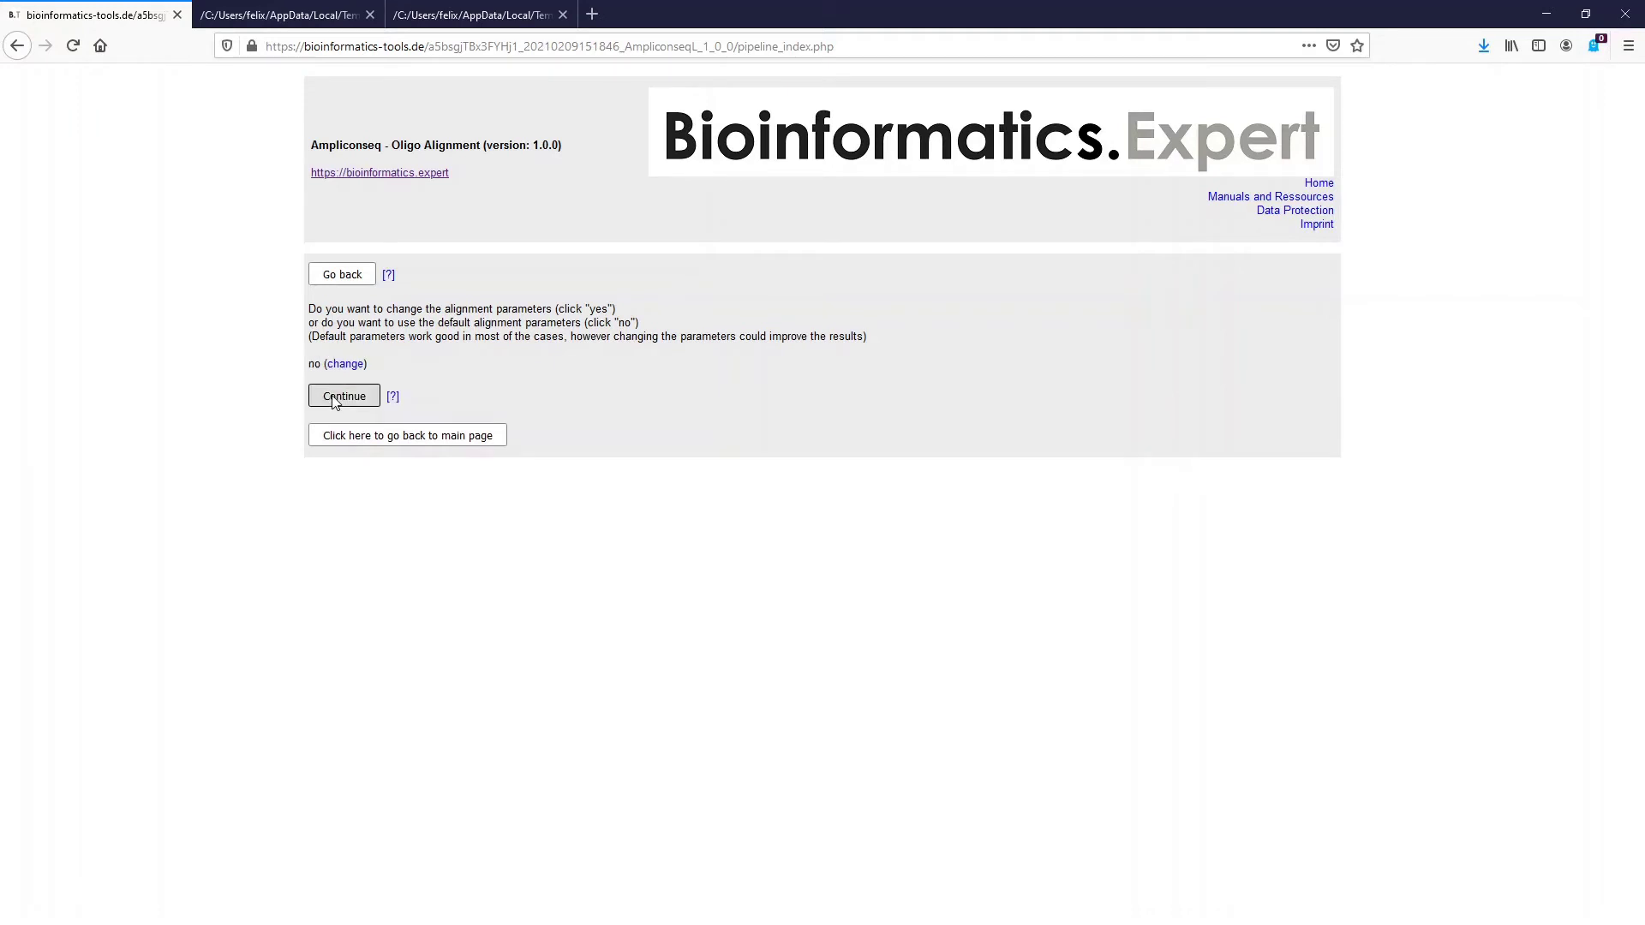
click(336, 398)
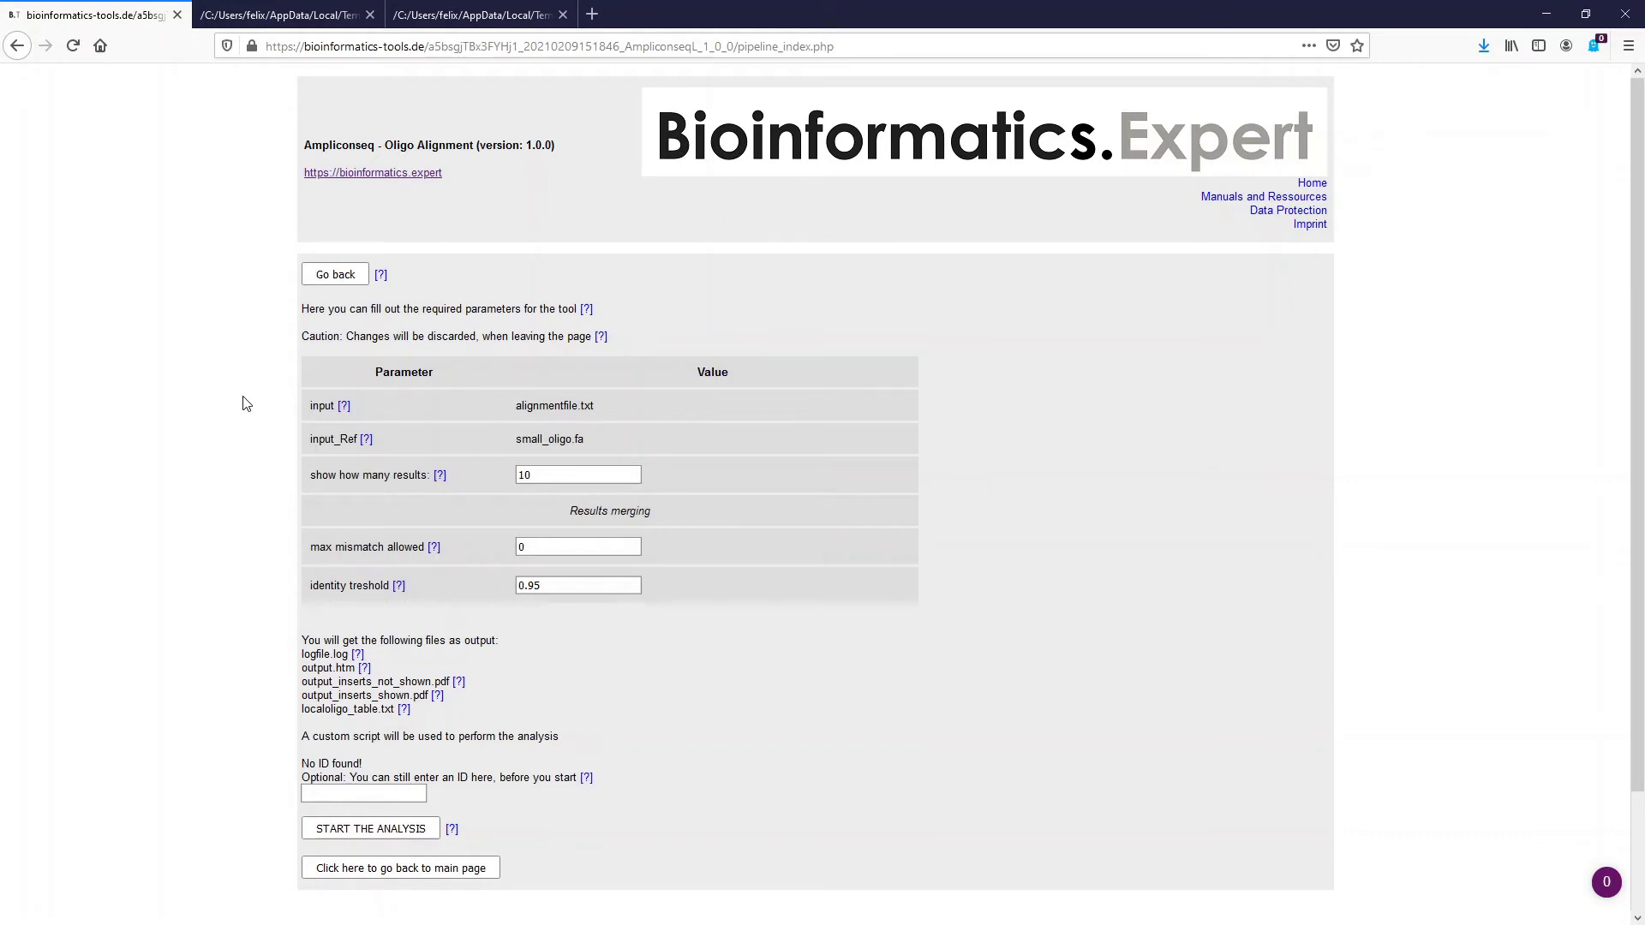
scroll(246, 402, down, 2)
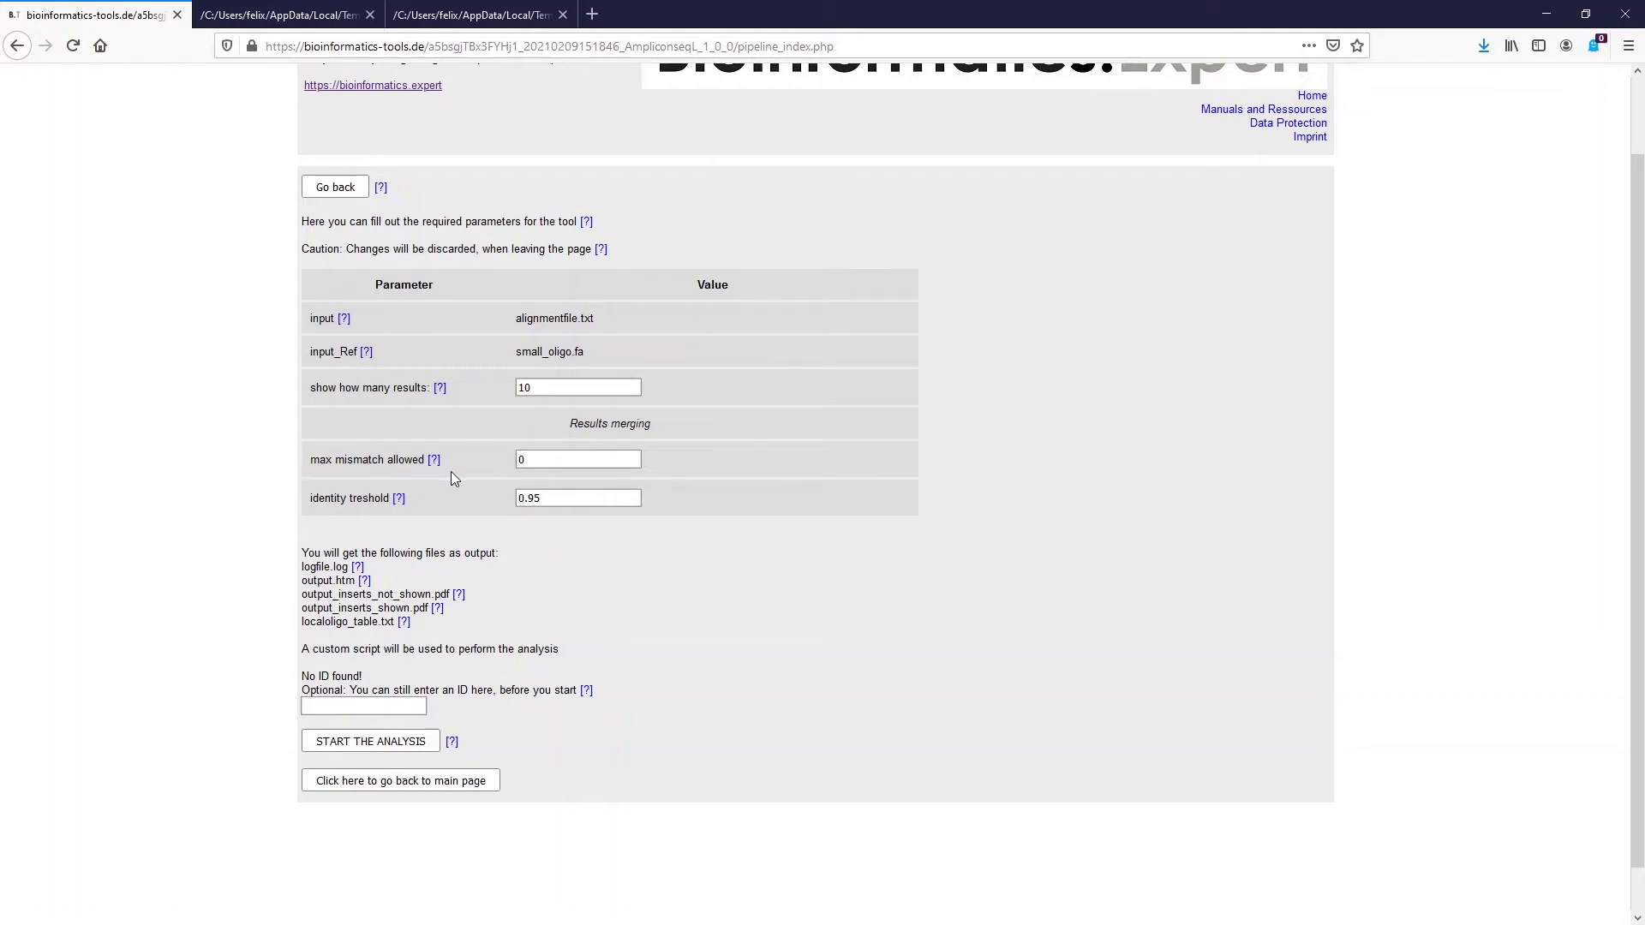
key(Tab)
click(367, 744)
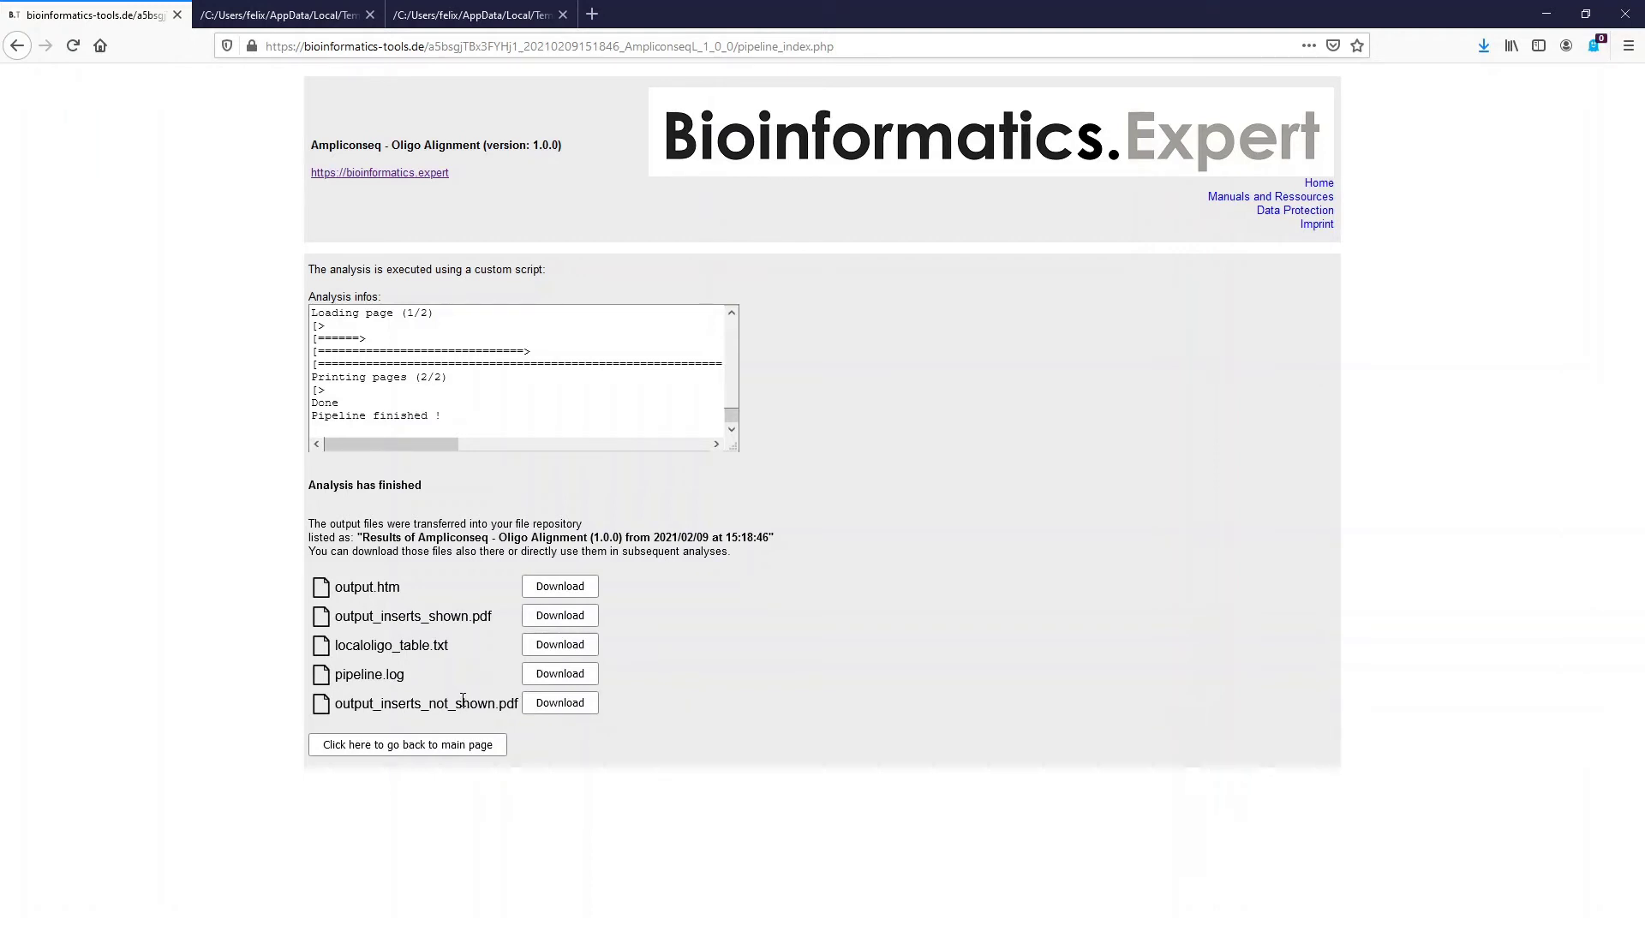
Open output.htm and show the inserts in the third and fifth sequences, plus the third sequence's alignment and insertion details.
click(552, 588)
click(1090, 491)
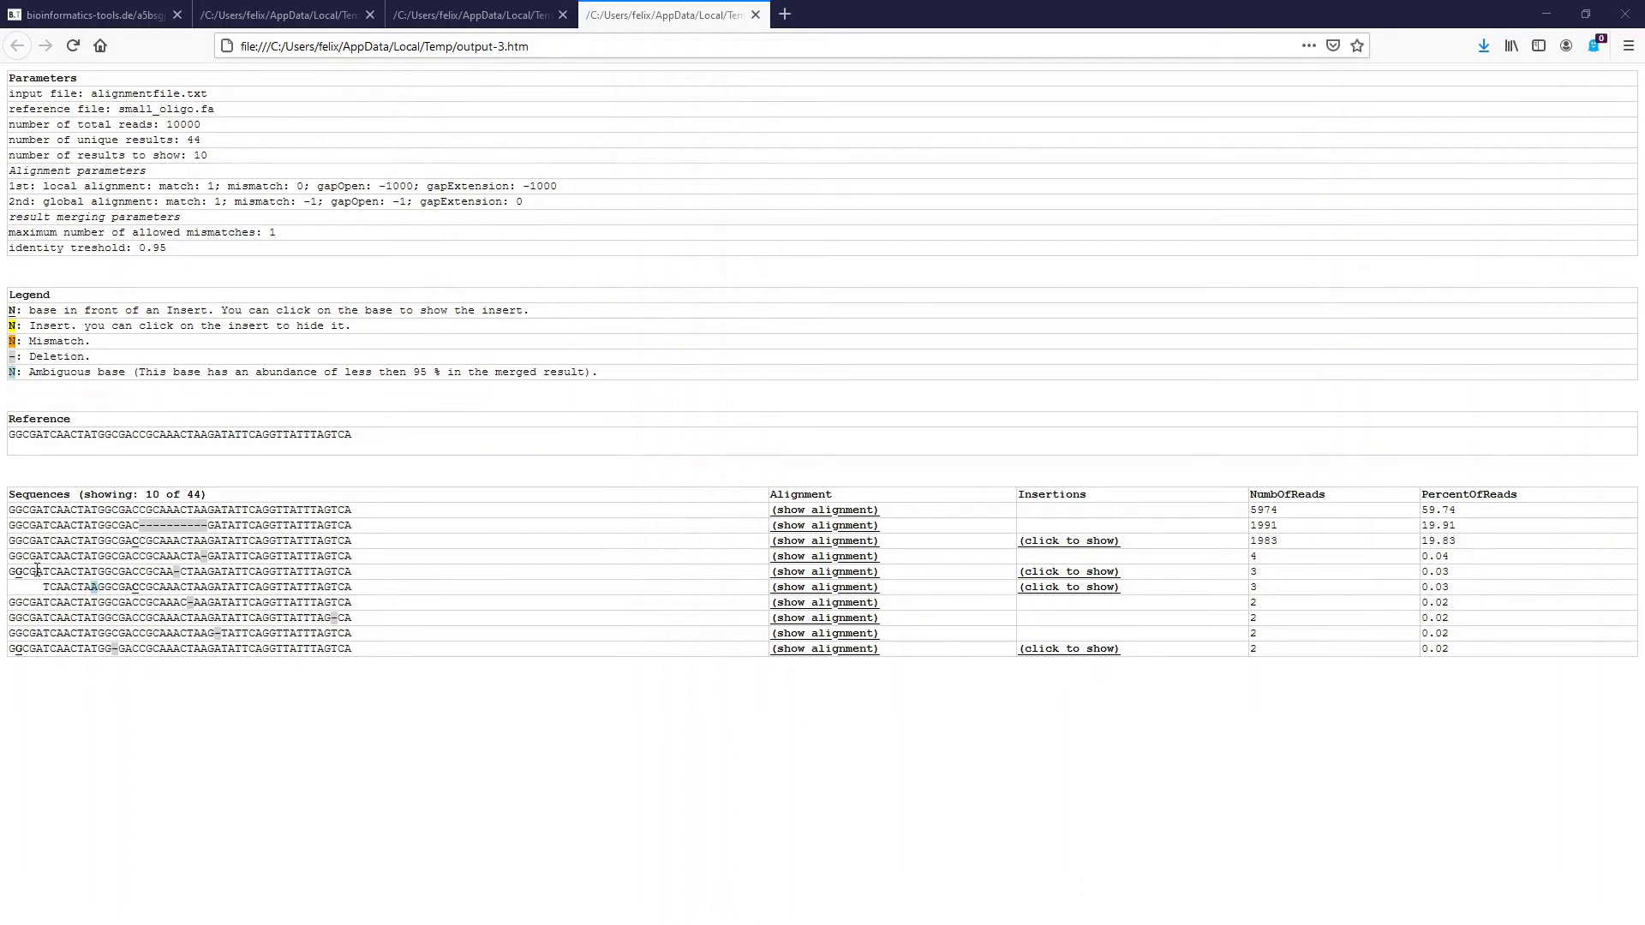
click(137, 543)
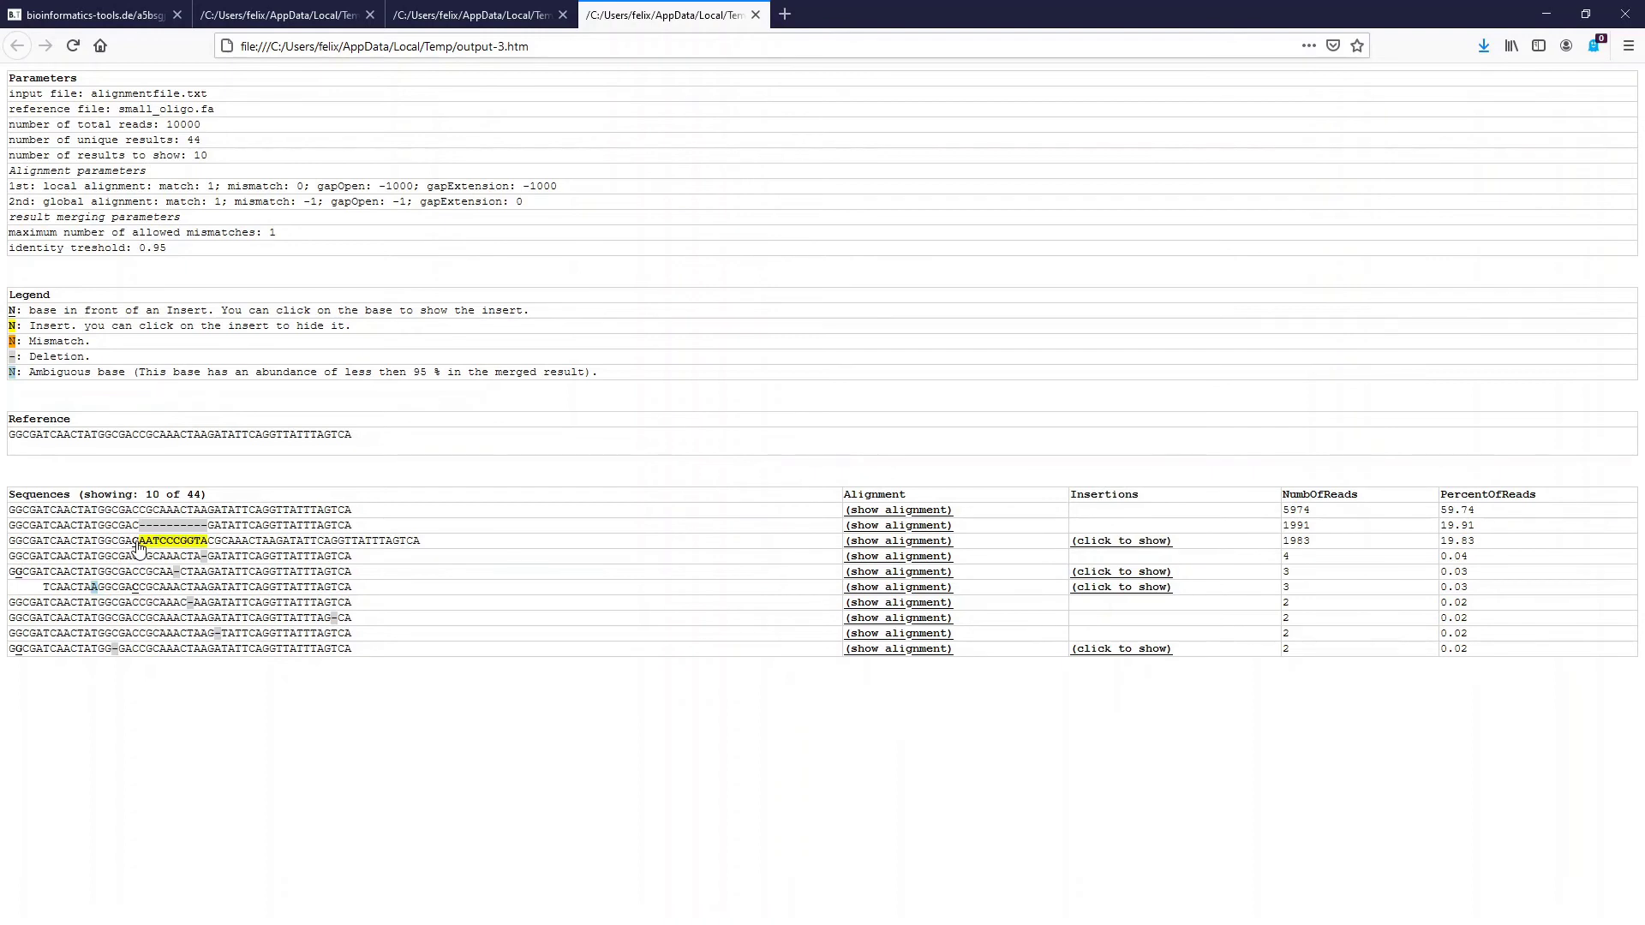
click(17, 573)
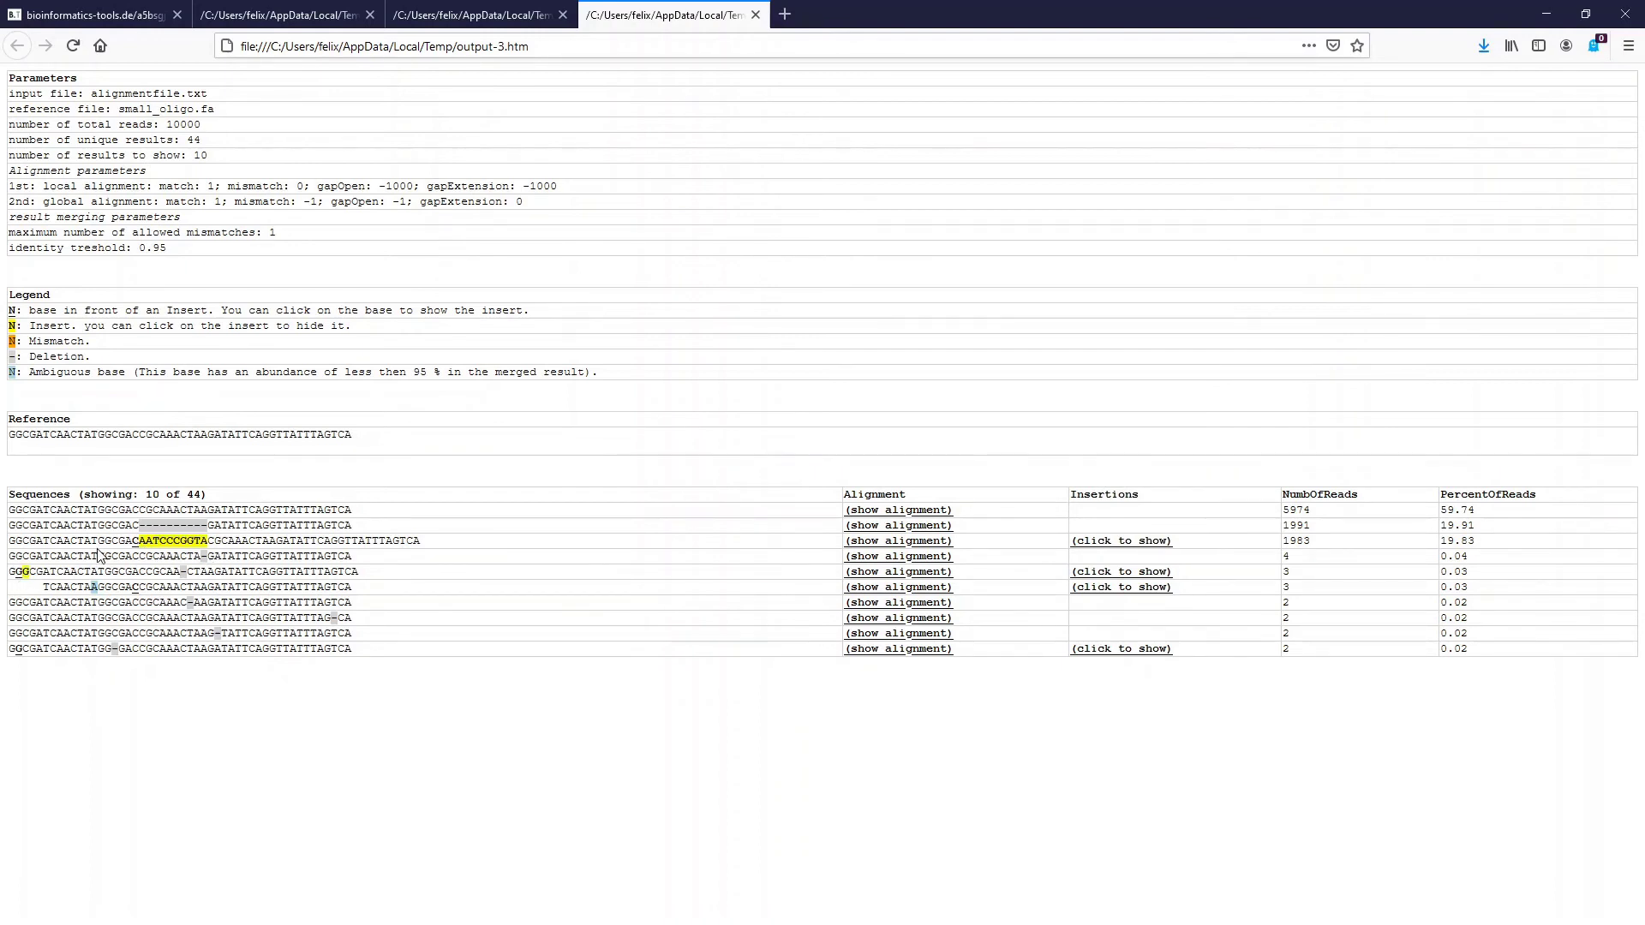
click(891, 541)
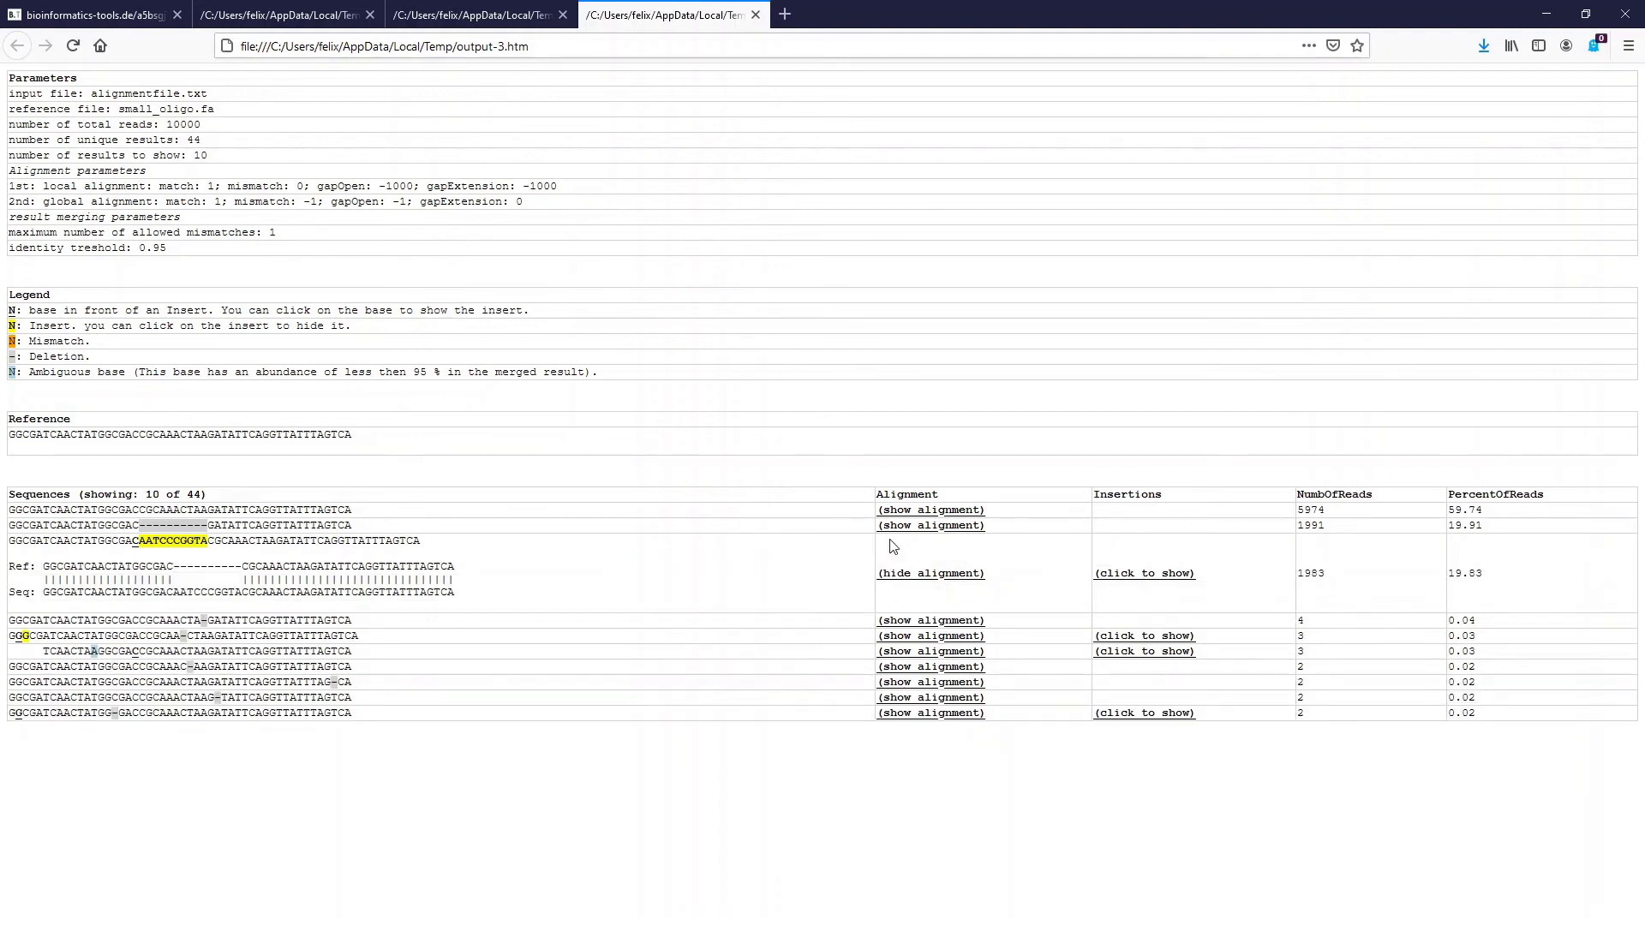
click(1140, 573)
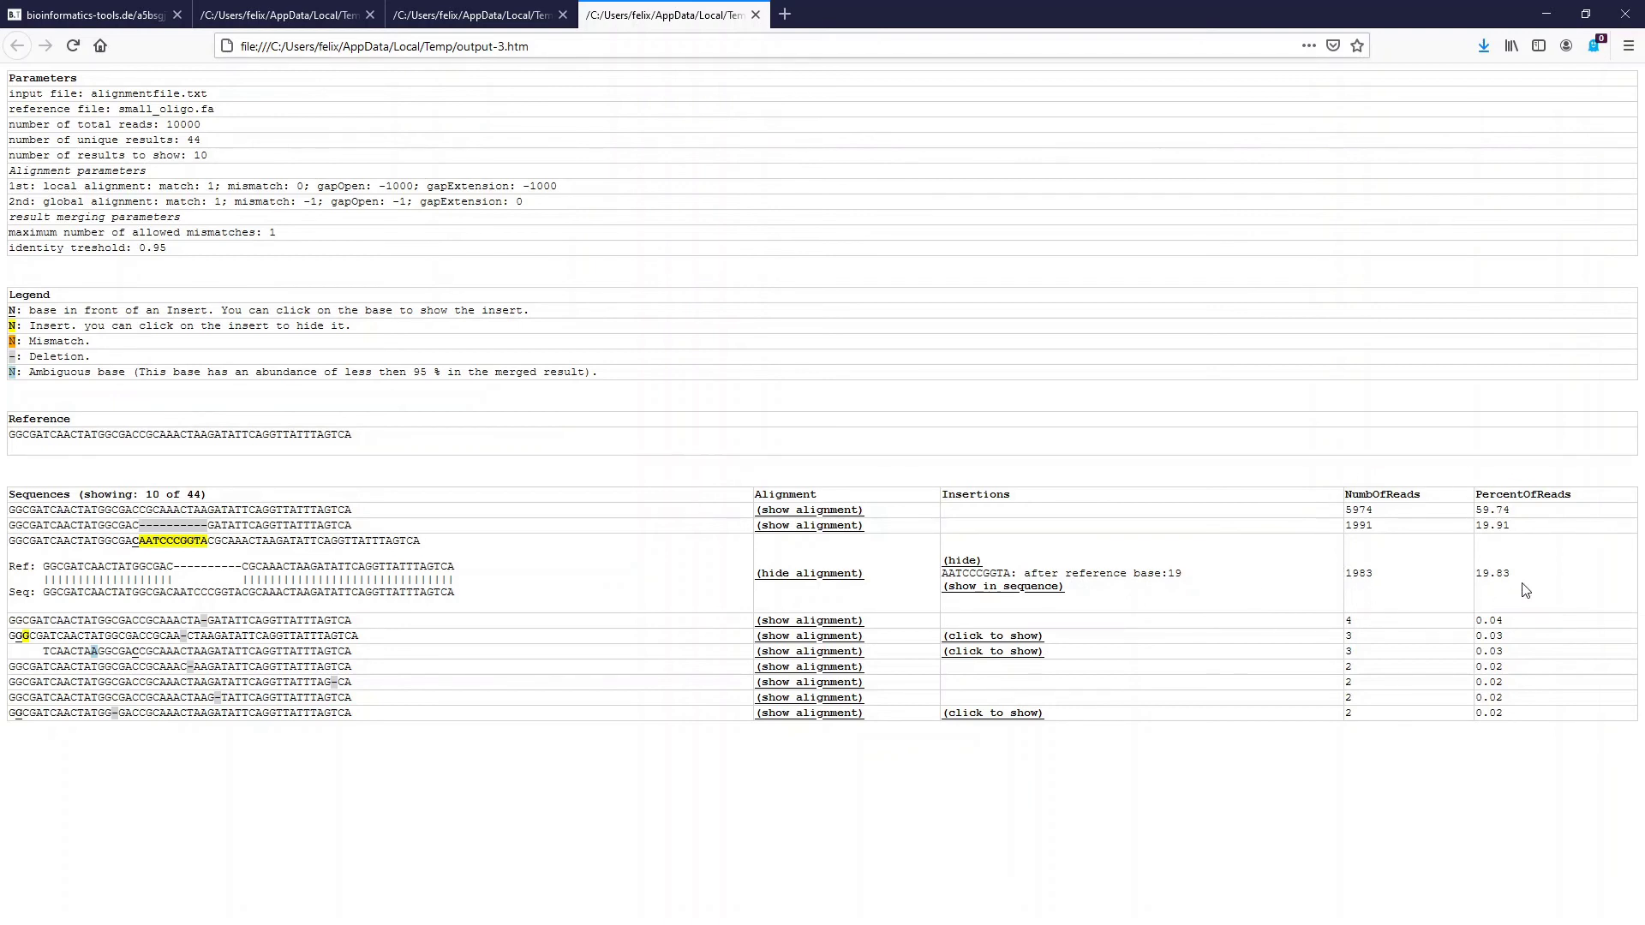
Compare the read percentages in output_table-1.htm with those in the oligo alignment results.
click(299, 21)
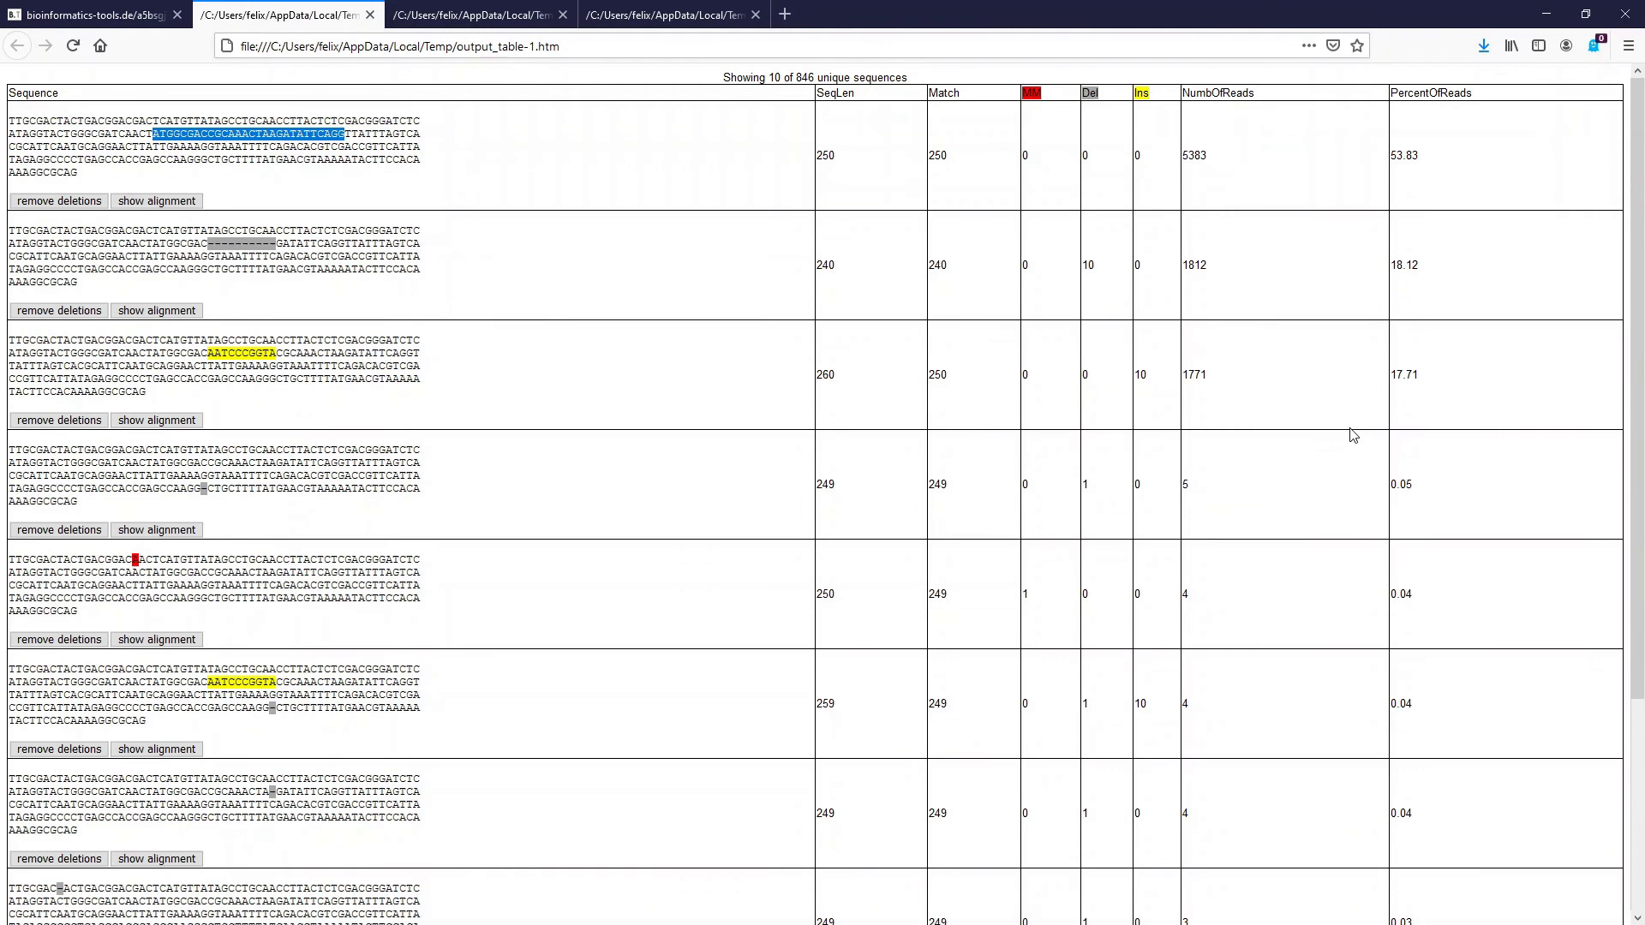
click(668, 17)
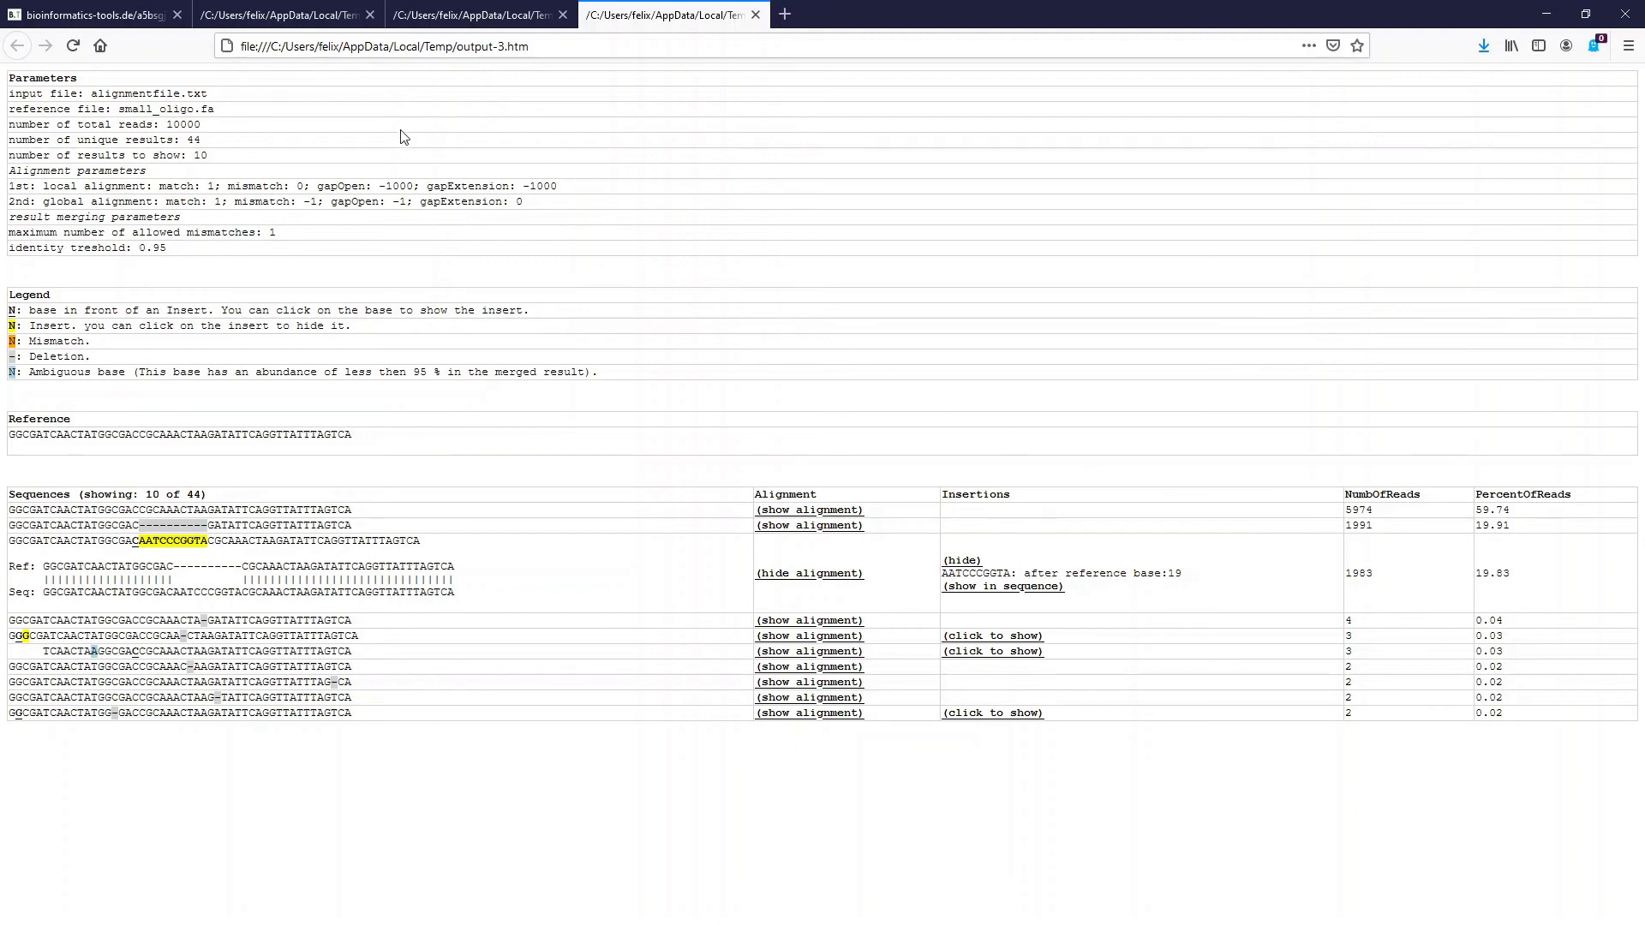
Open output_inserts_shown.pdf from the finished analysis in Firefox.
click(86, 15)
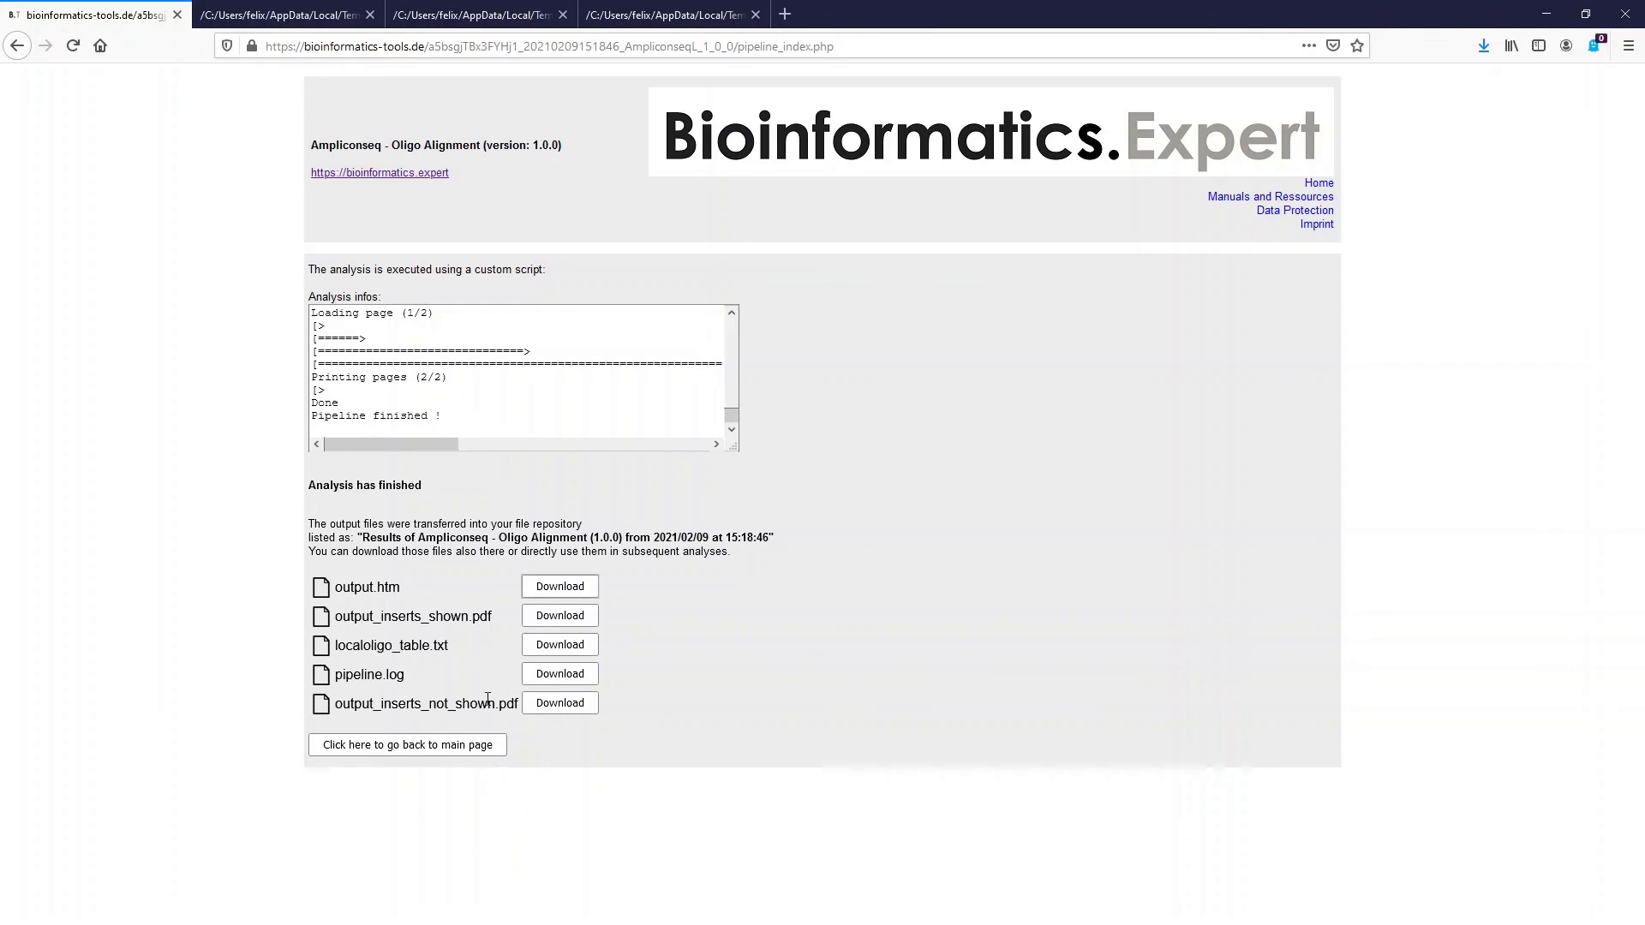
click(560, 616)
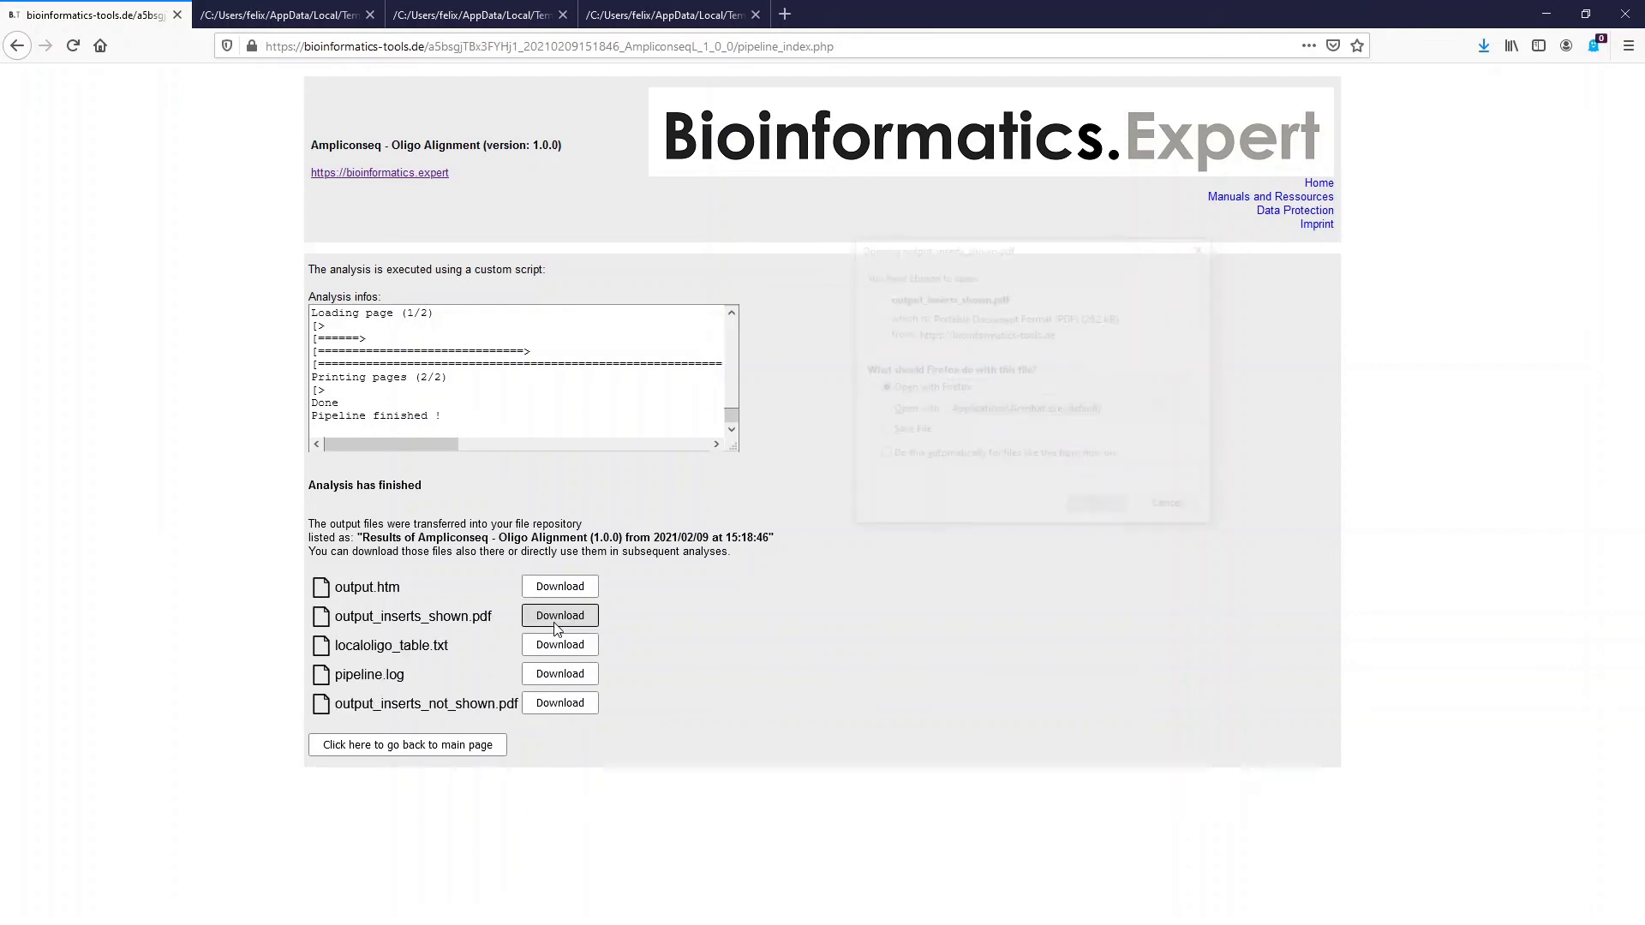
click(1088, 509)
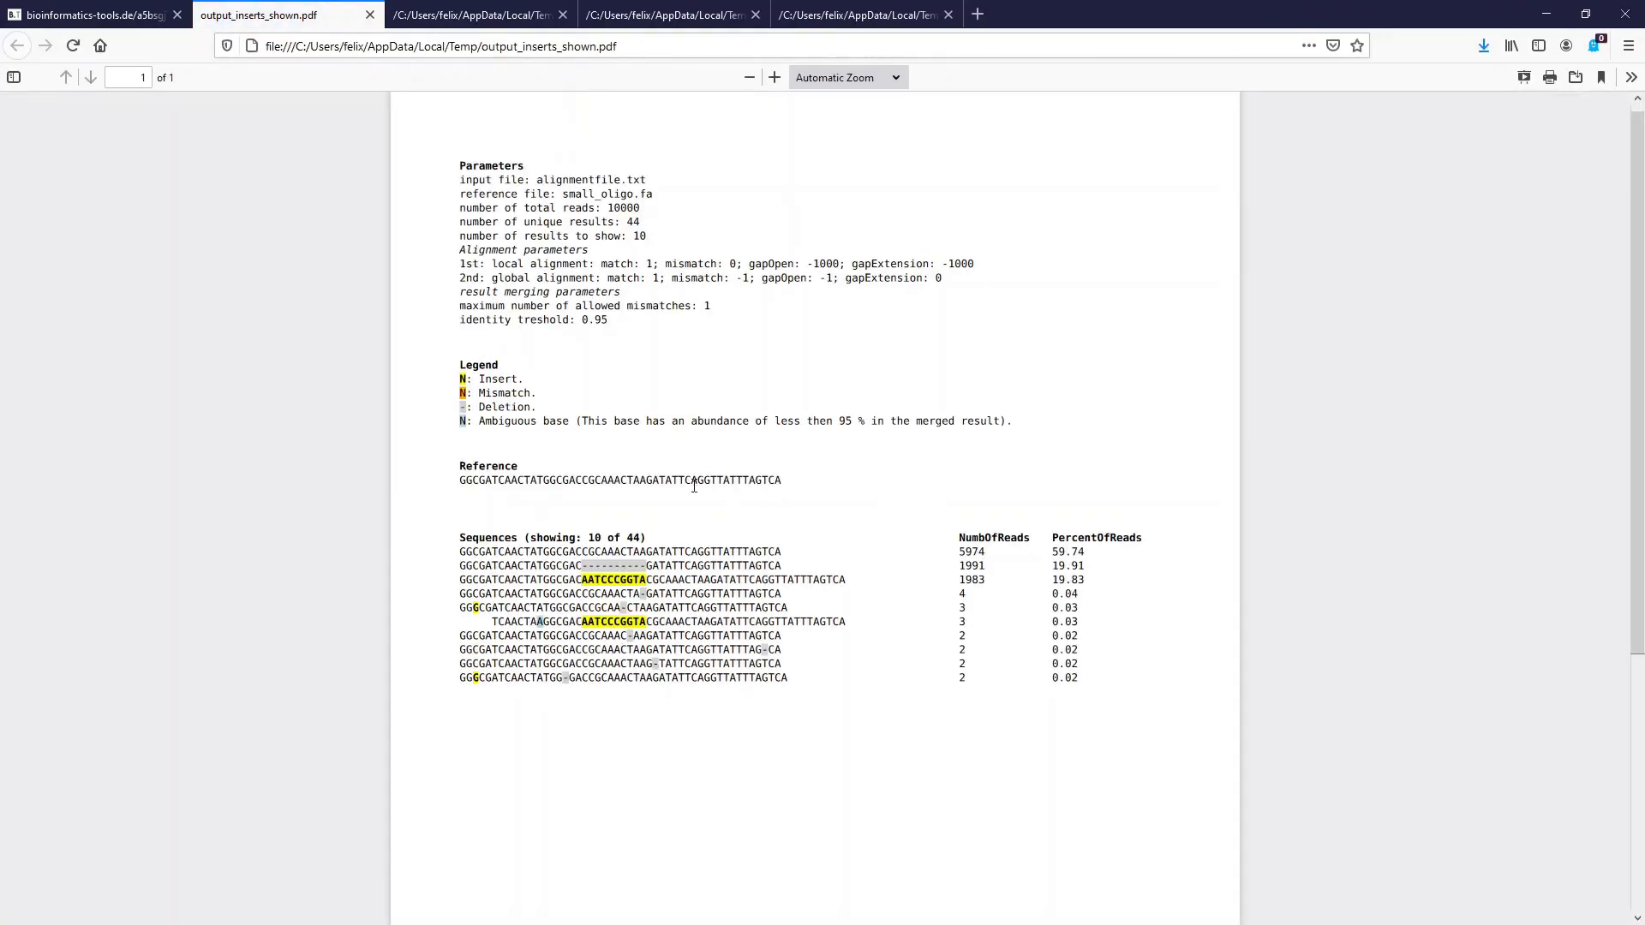
Open output_inserts_not_shown.pdf from the finished analysis in Firefox.
click(54, 17)
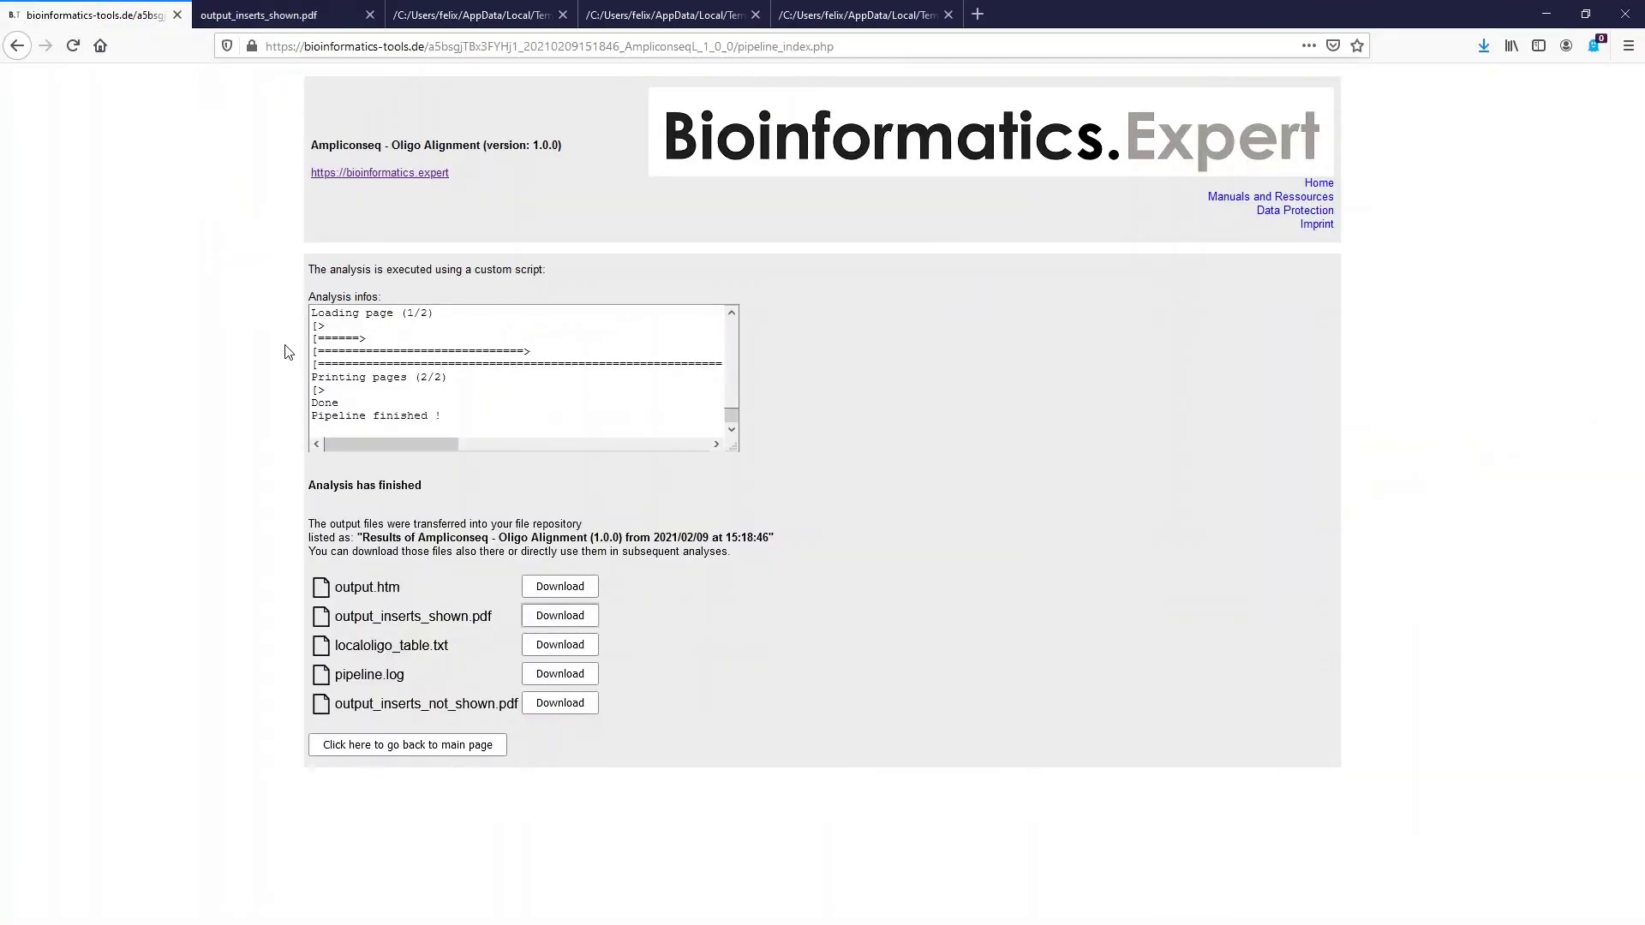
click(550, 704)
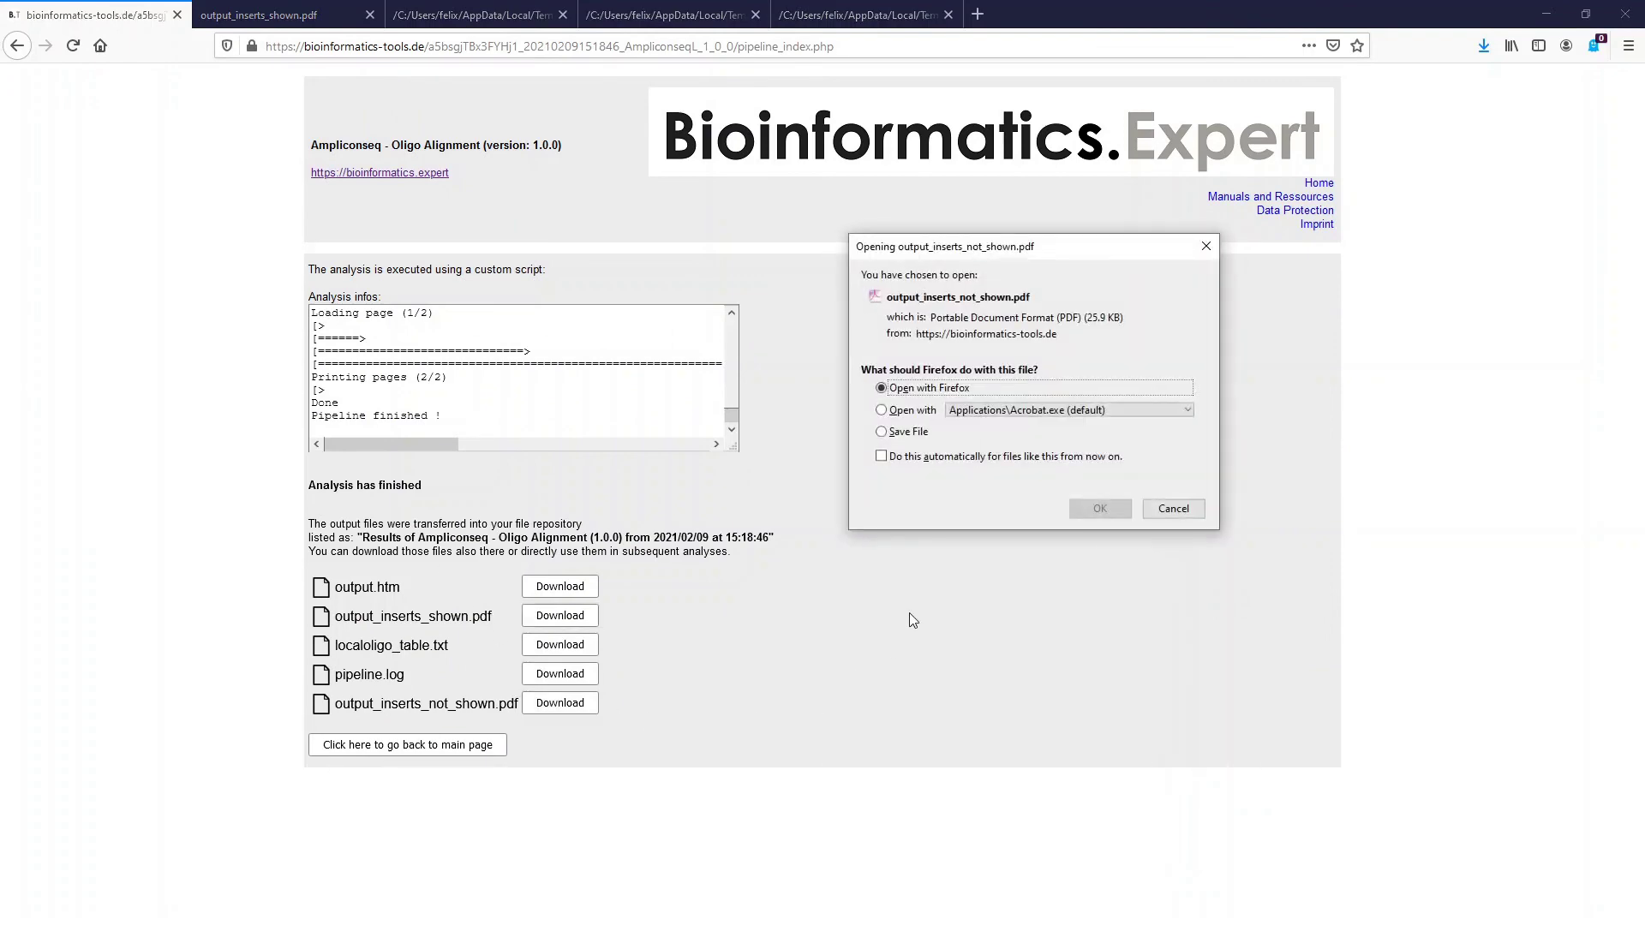
click(1084, 510)
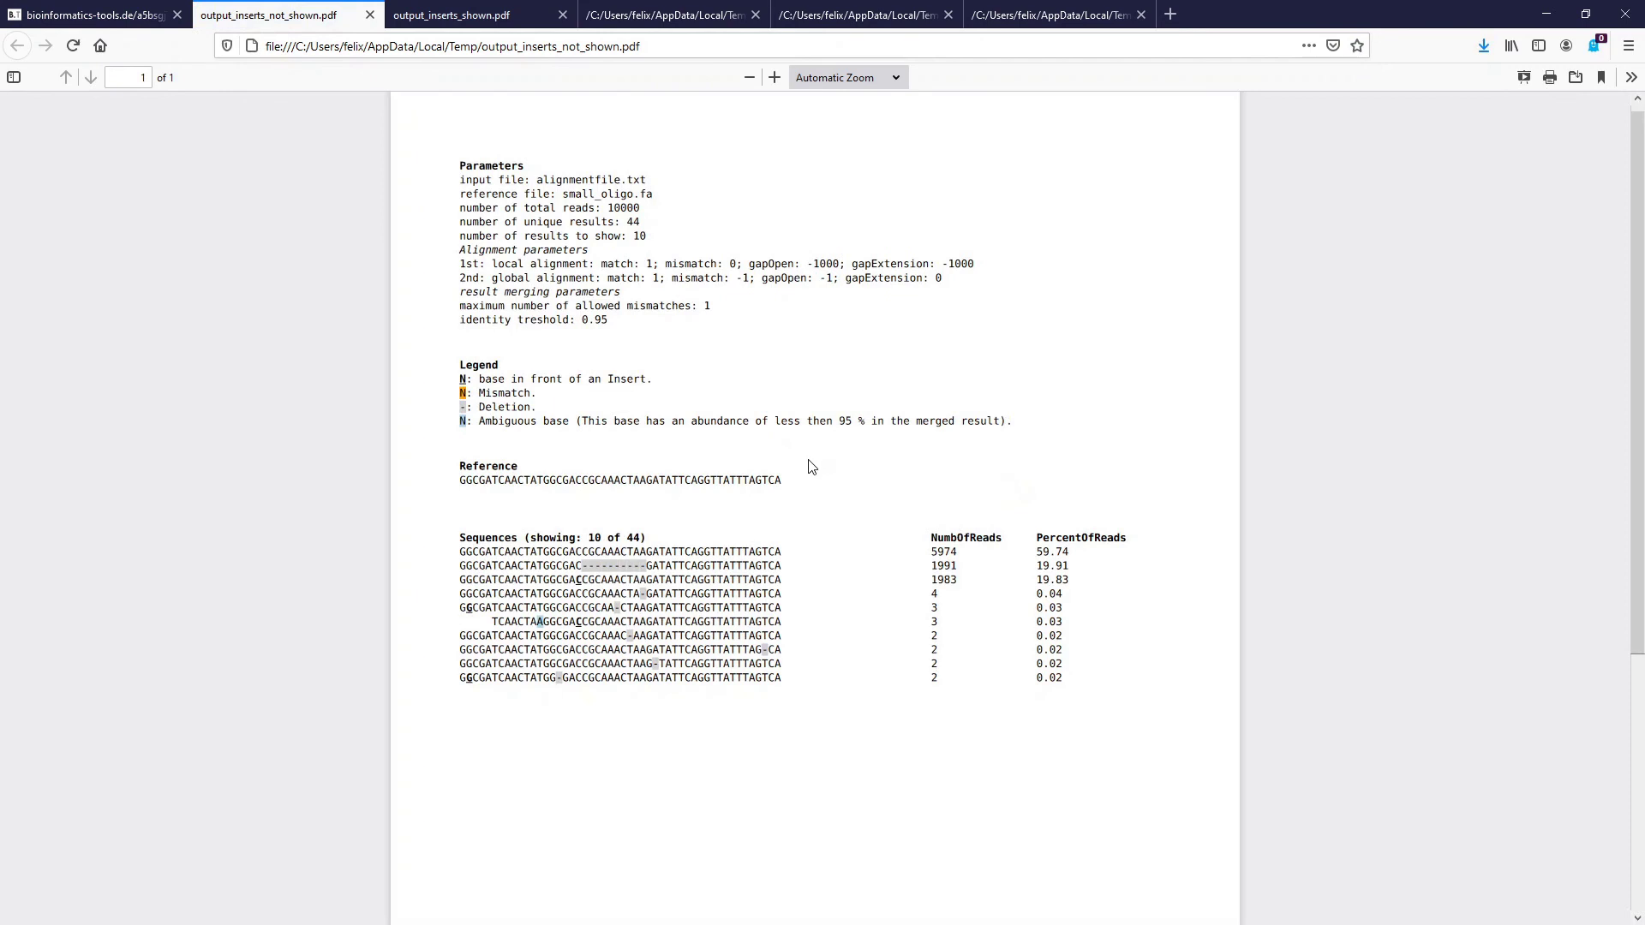
Open localoligo_table.txt from the finished analysis in the default text editor, examine its remaining columns, and close it.
click(148, 27)
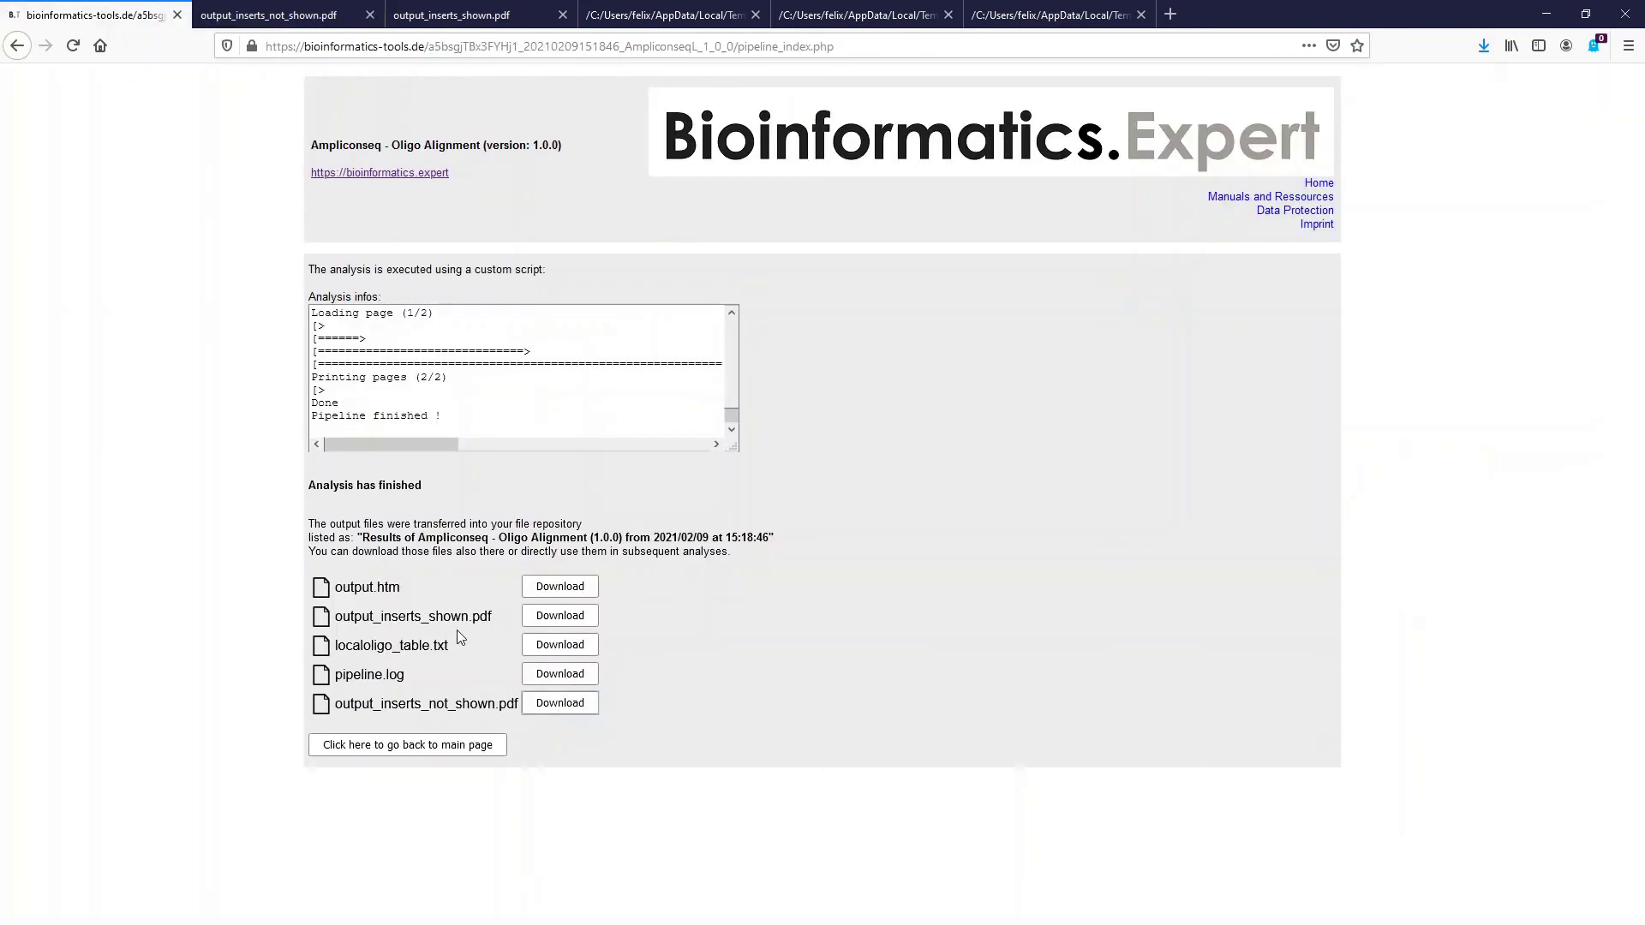
click(559, 644)
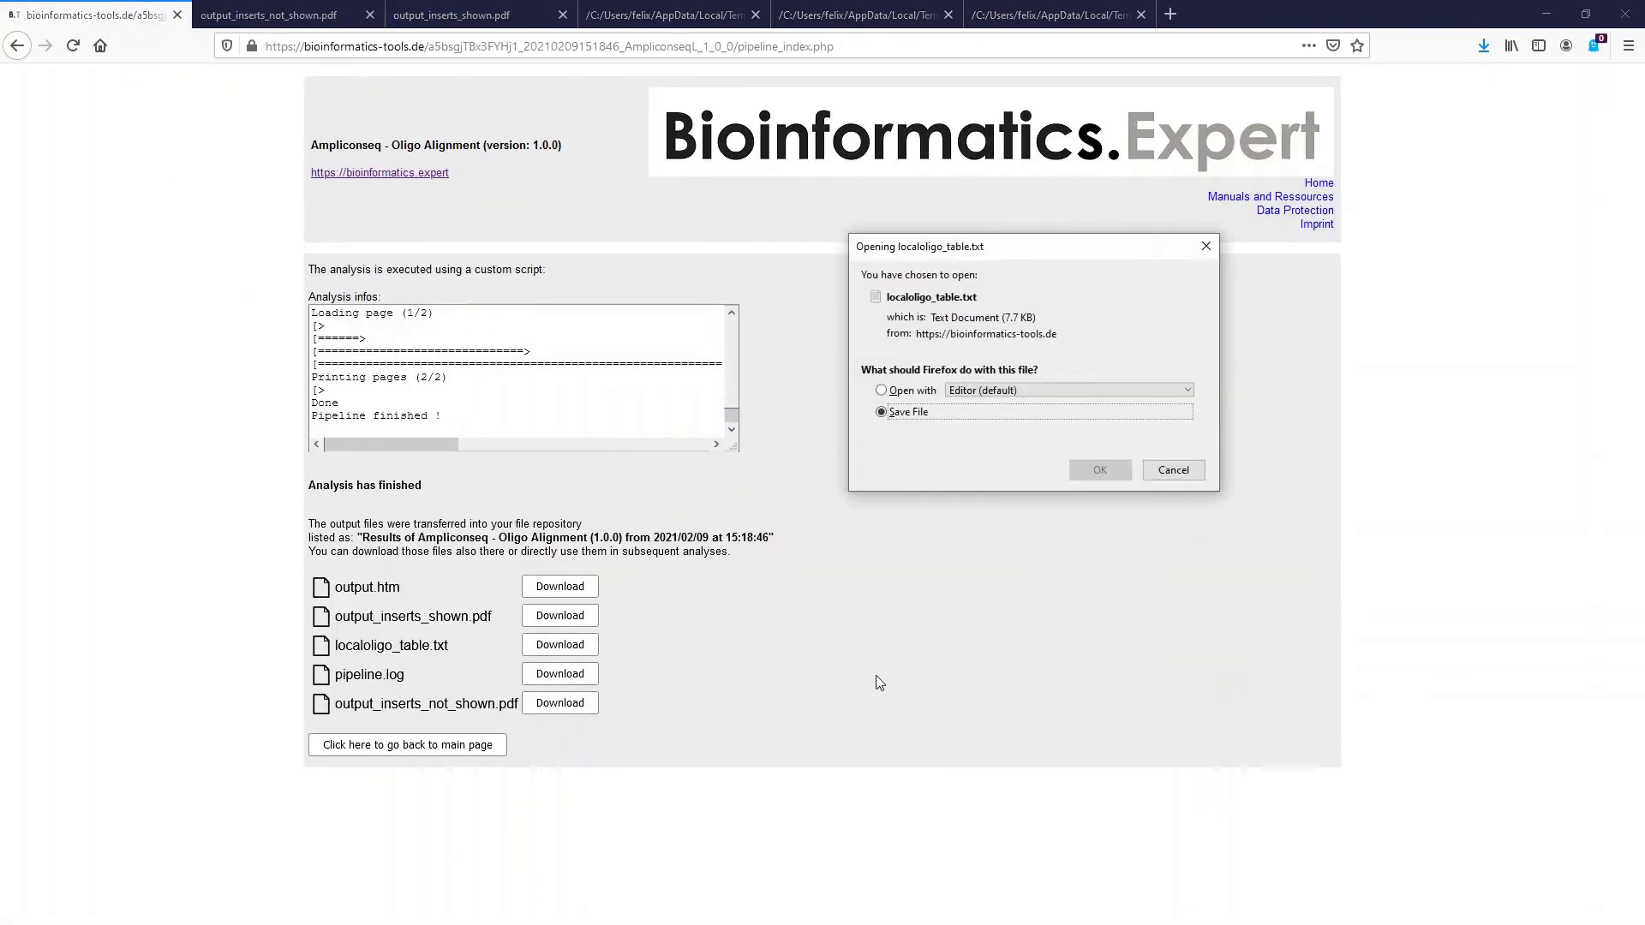
click(912, 392)
click(1099, 471)
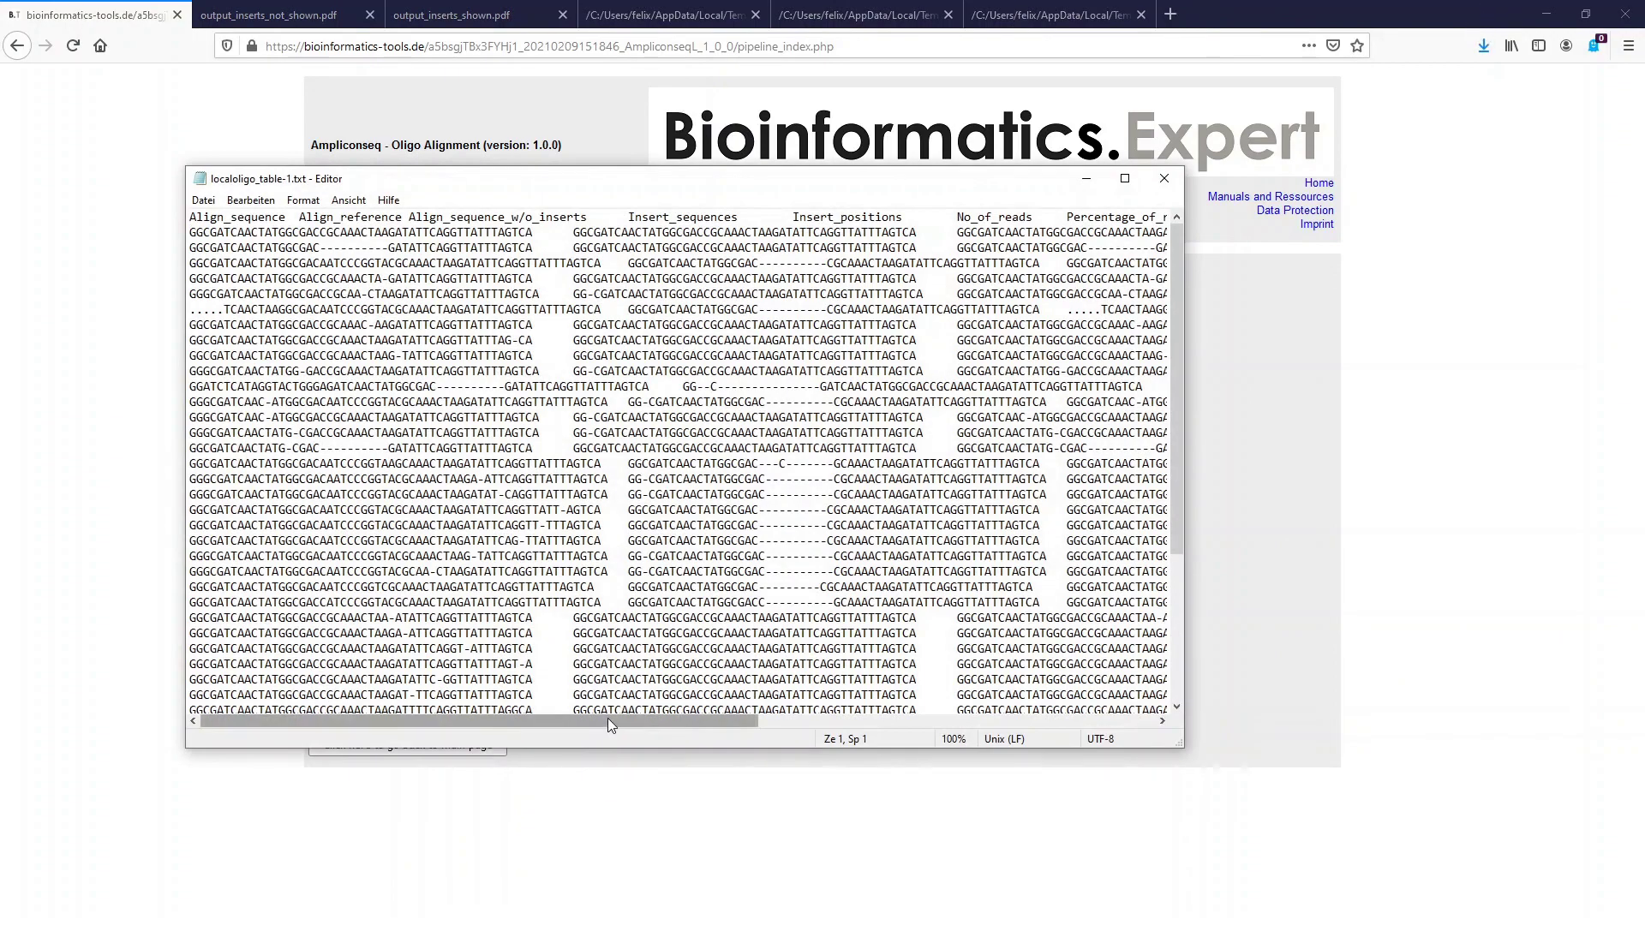
drag(608, 719, 1028, 727)
click(1164, 179)
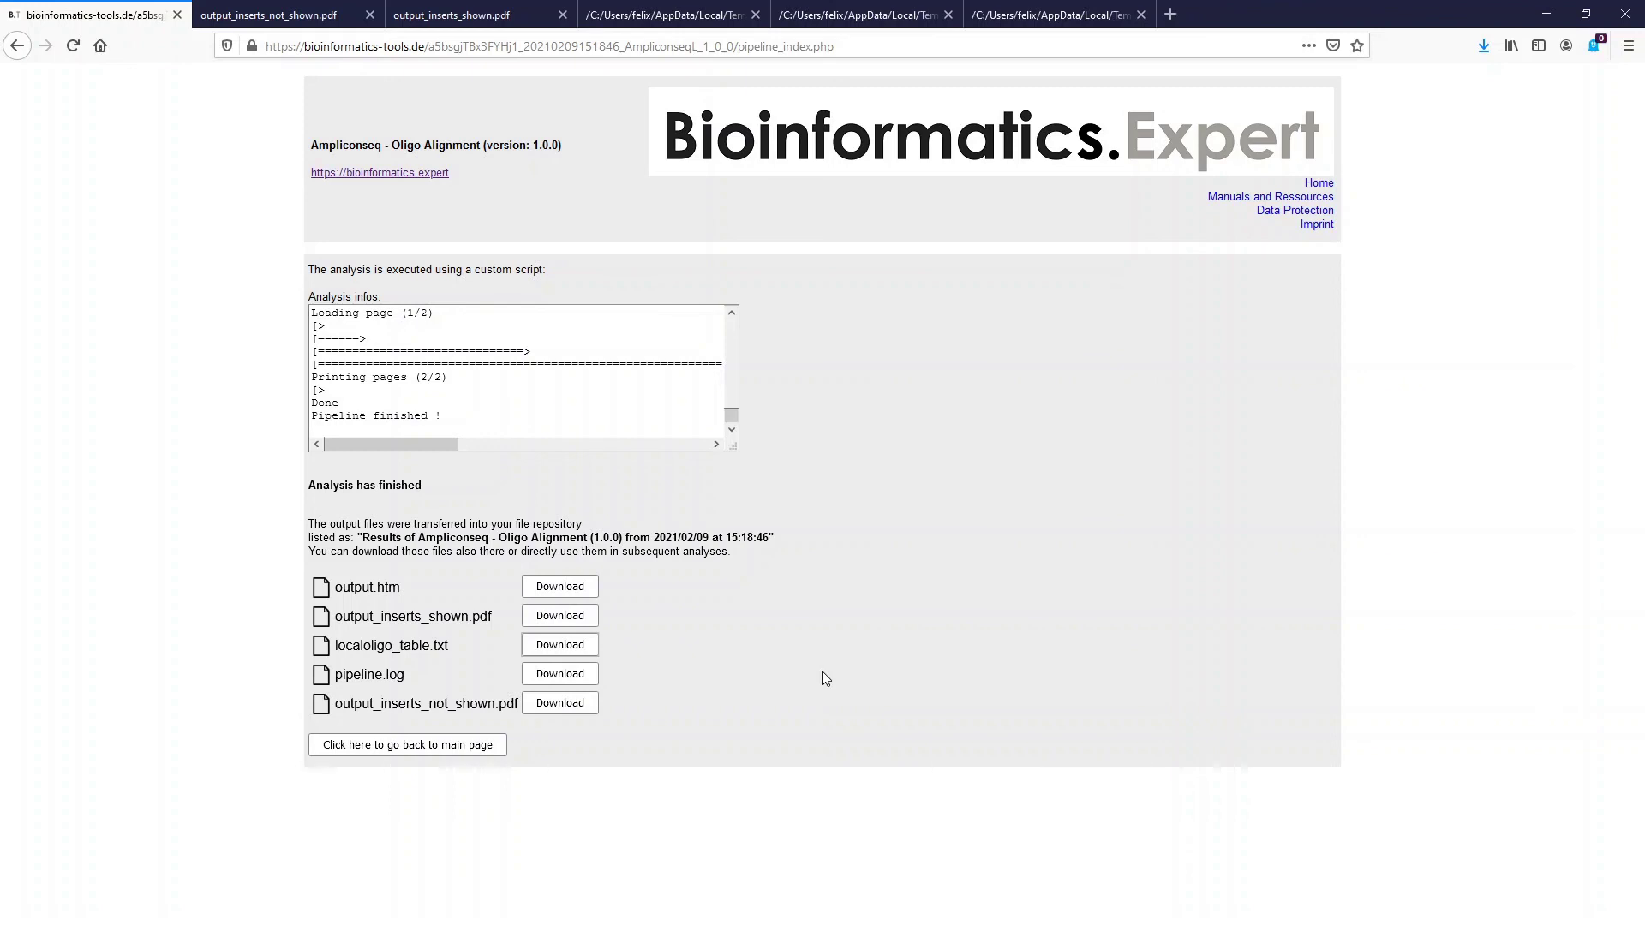
Return from the finished analysis to the main page and show the analysis categories for starting a new analysis.
click(480, 745)
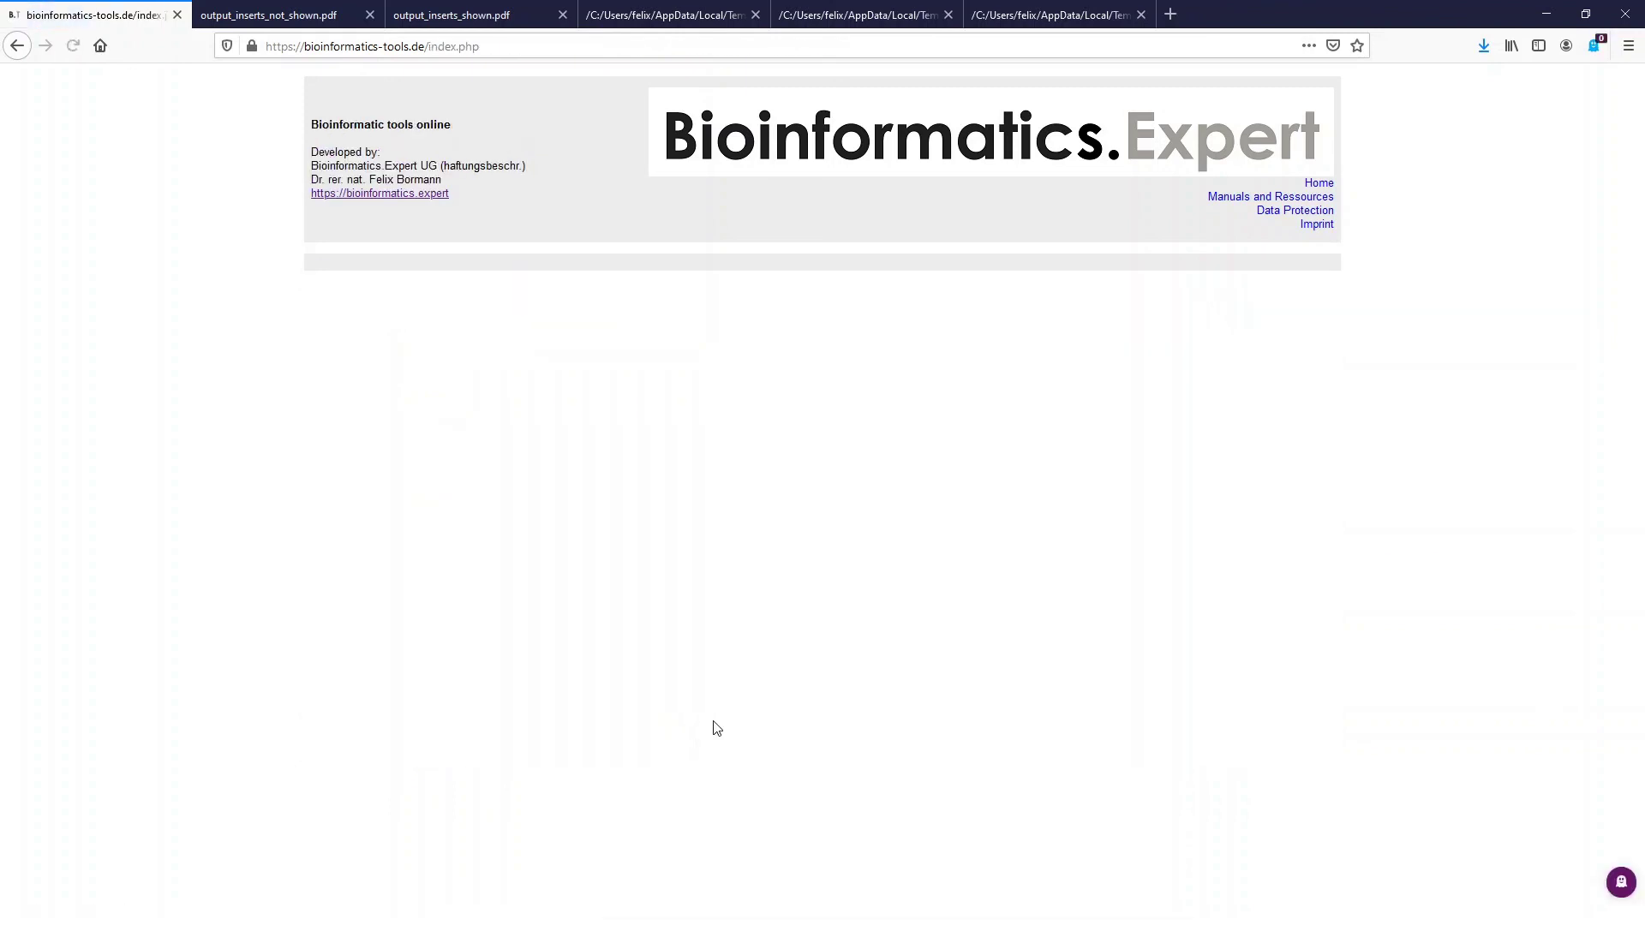
click(776, 591)
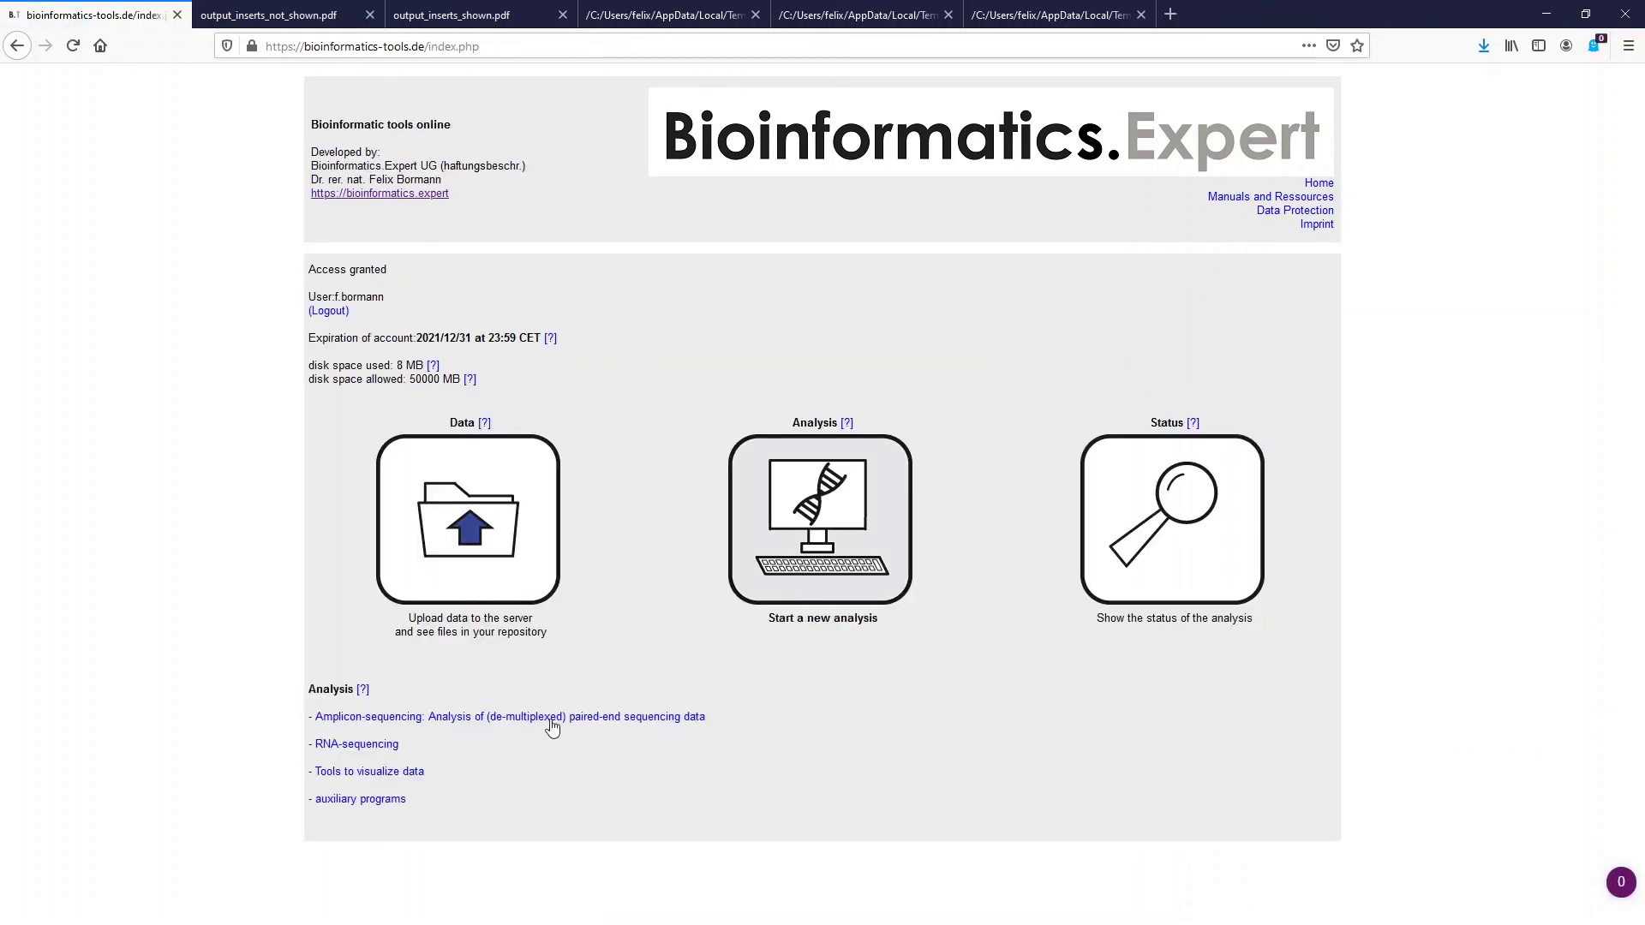